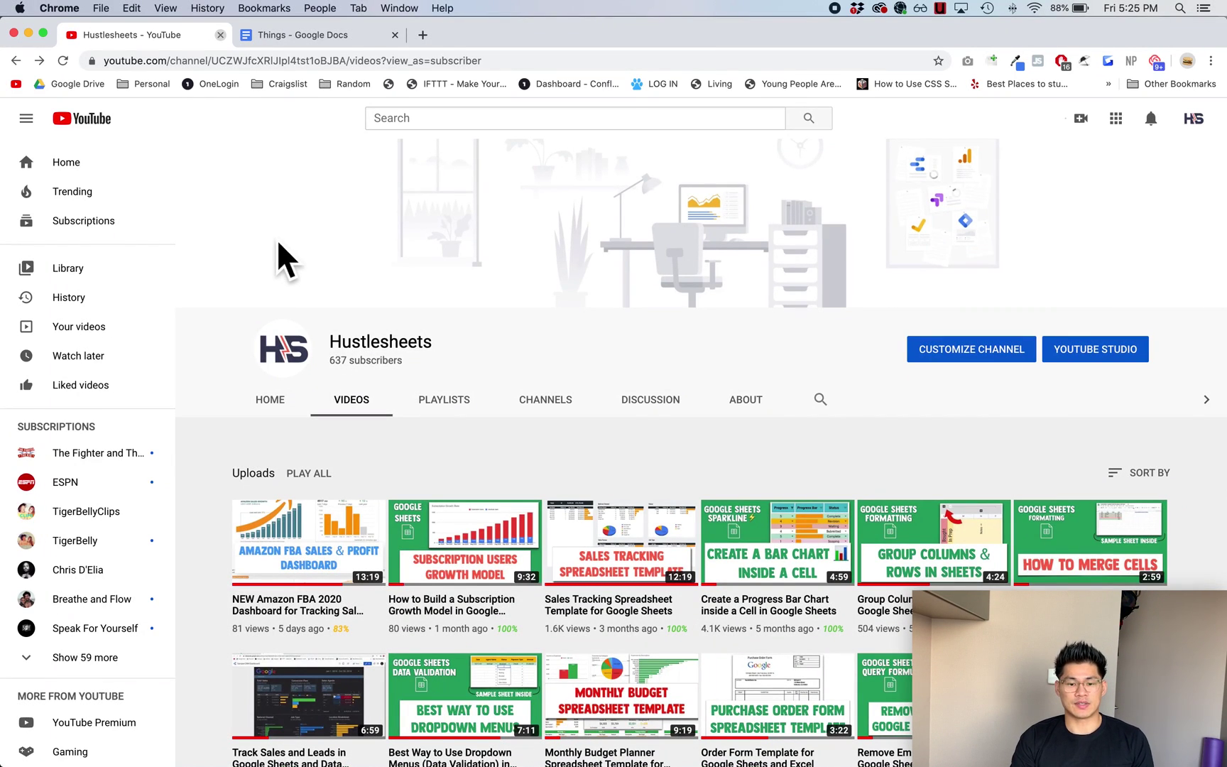
# - Open the 'How to Combine Data from Multiple Sheets' video and scroll to its description
pyautogui.scroll(-7, 291, 266)
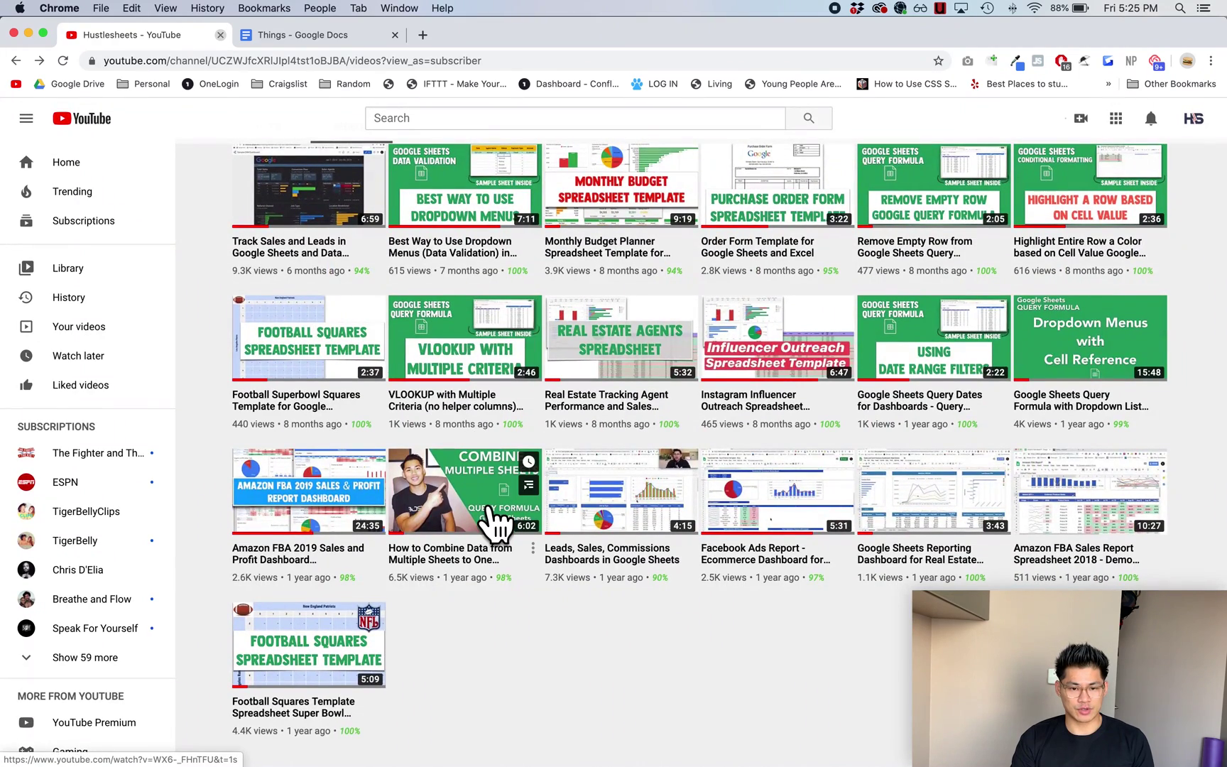
pyautogui.click(497, 522)
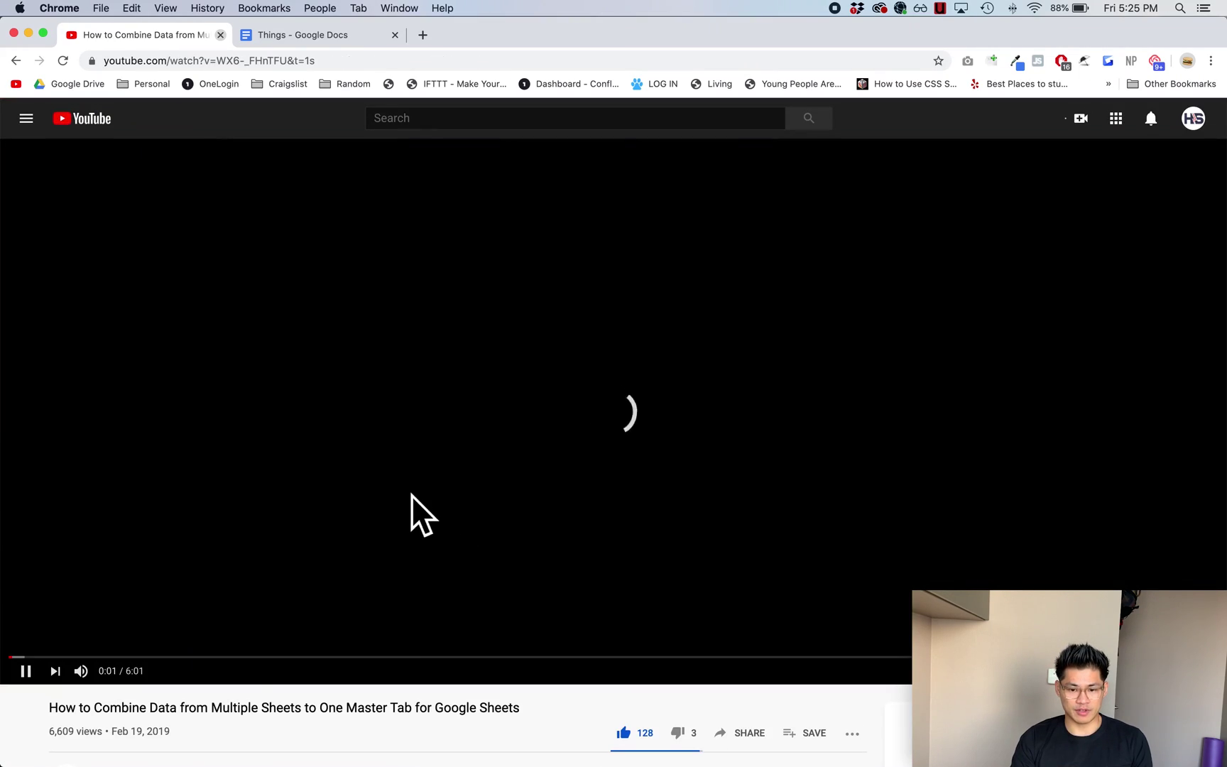
pyautogui.press('super+Left')
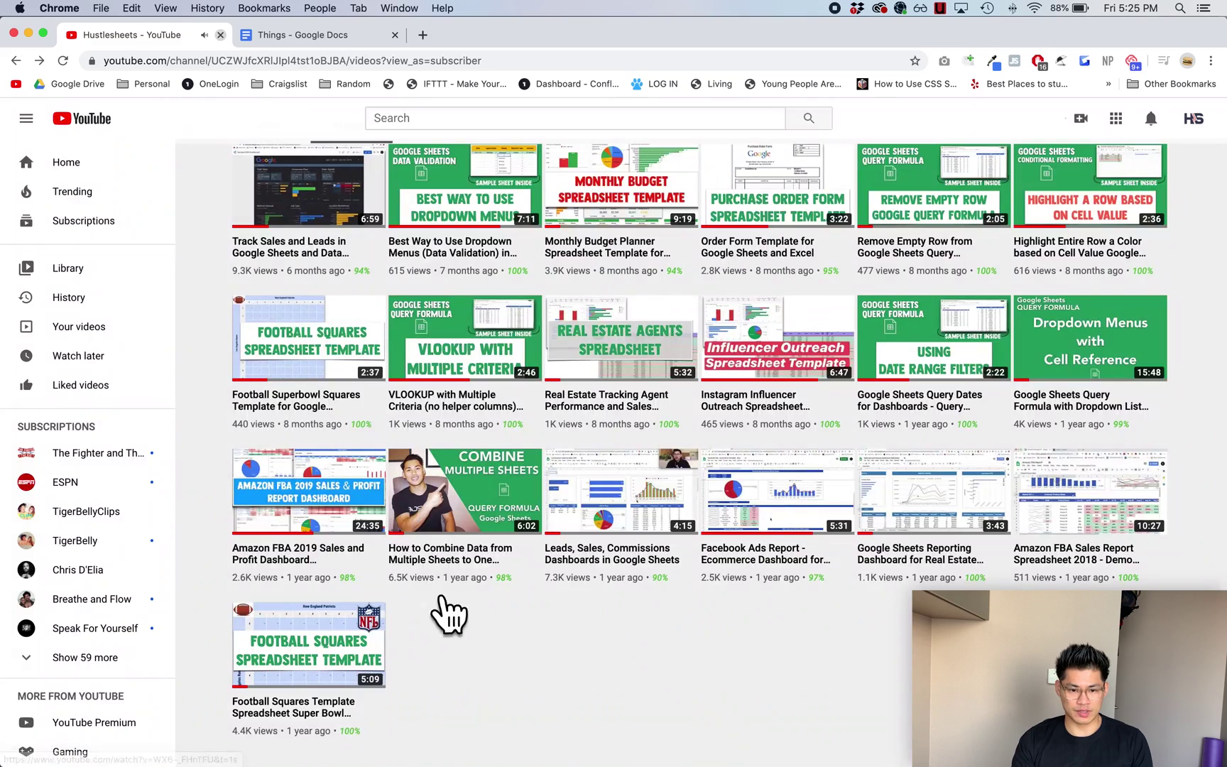
pyautogui.click(501, 578)
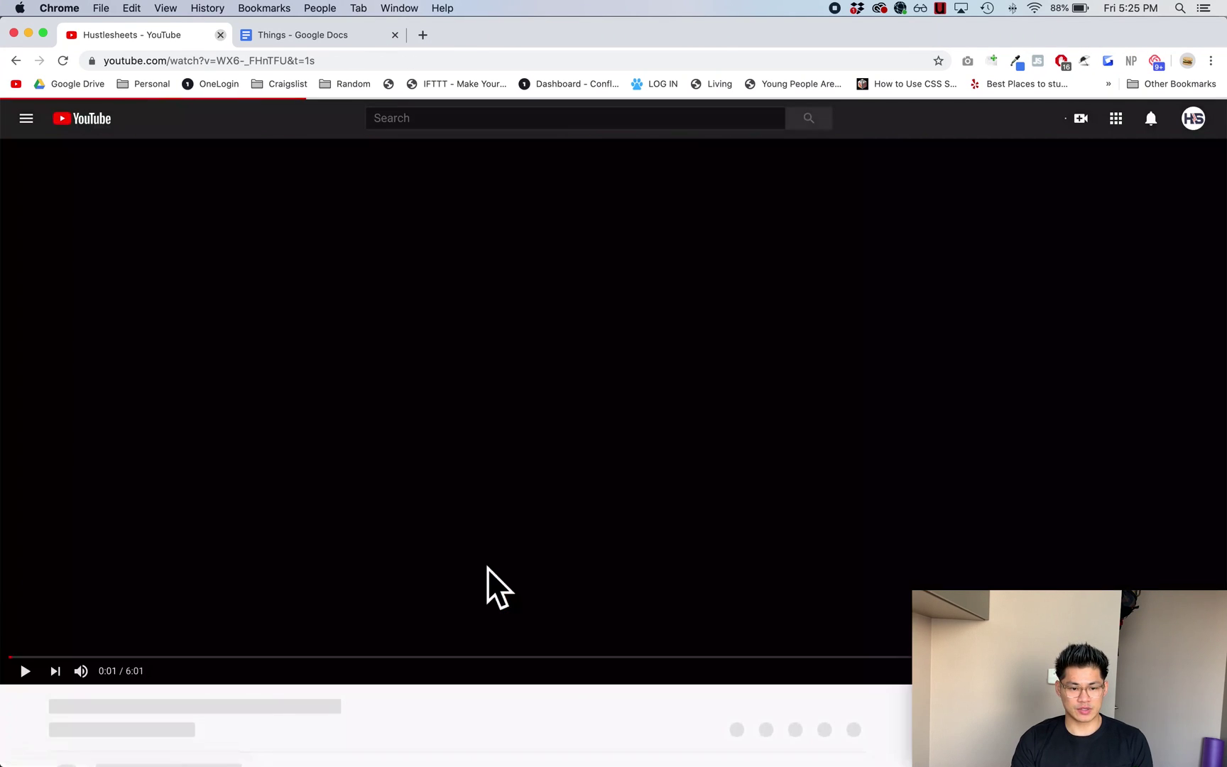
pyautogui.scroll(-8, 487, 567)
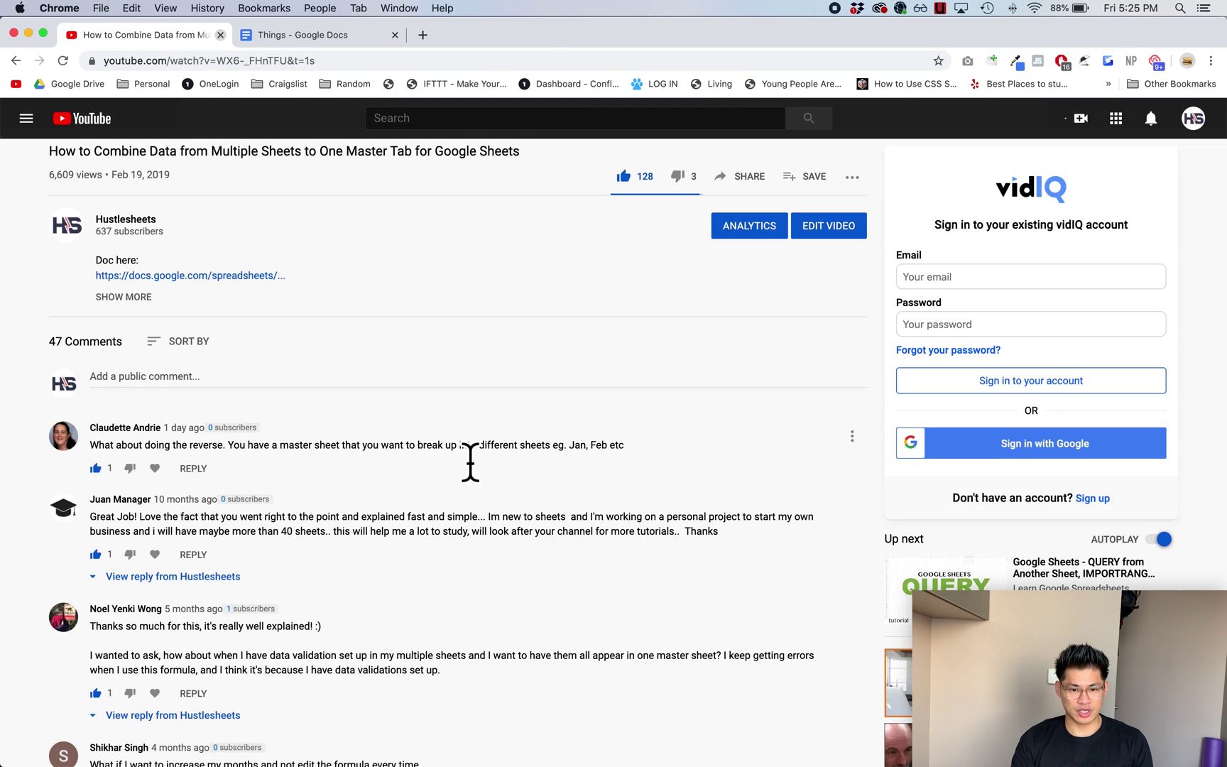
pyautogui.scroll(4, 583, 460)
# - Follow the description's doc link and make a copy of 'Combine Rows from Different Tabs | HustleSheets'
pyautogui.click(237, 434)
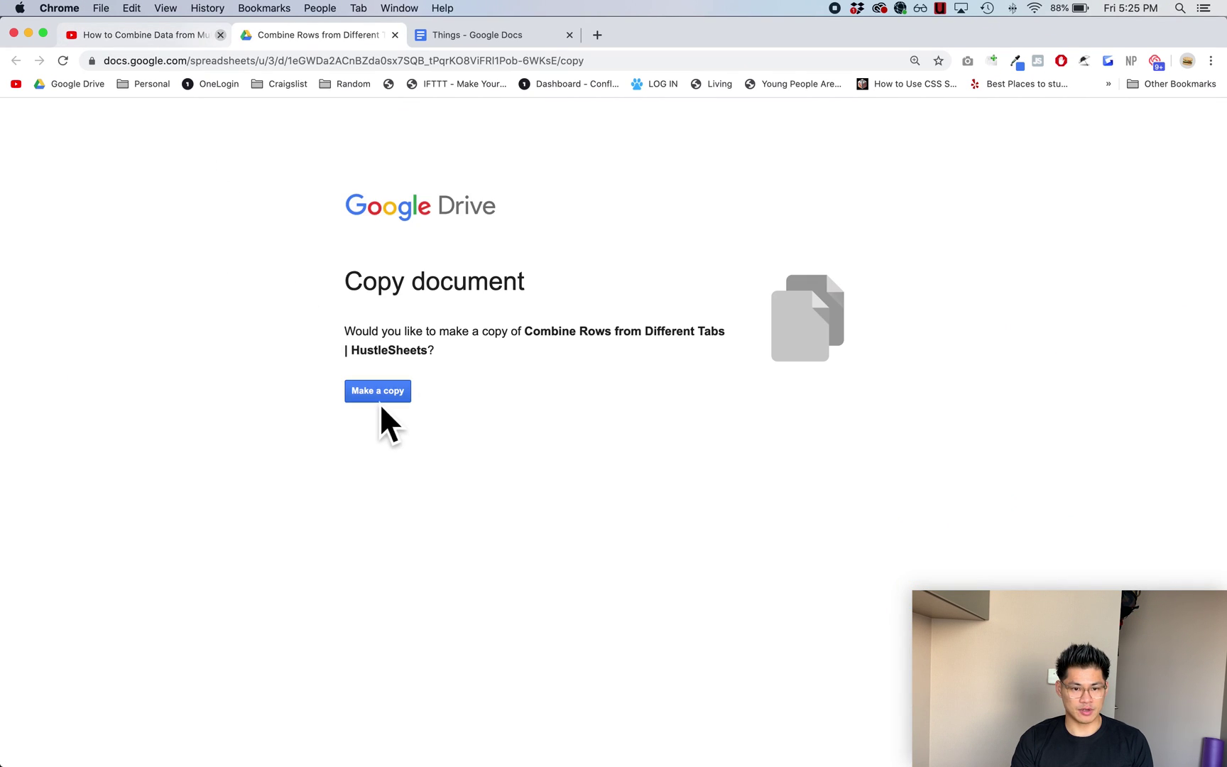
pyautogui.click(380, 400)
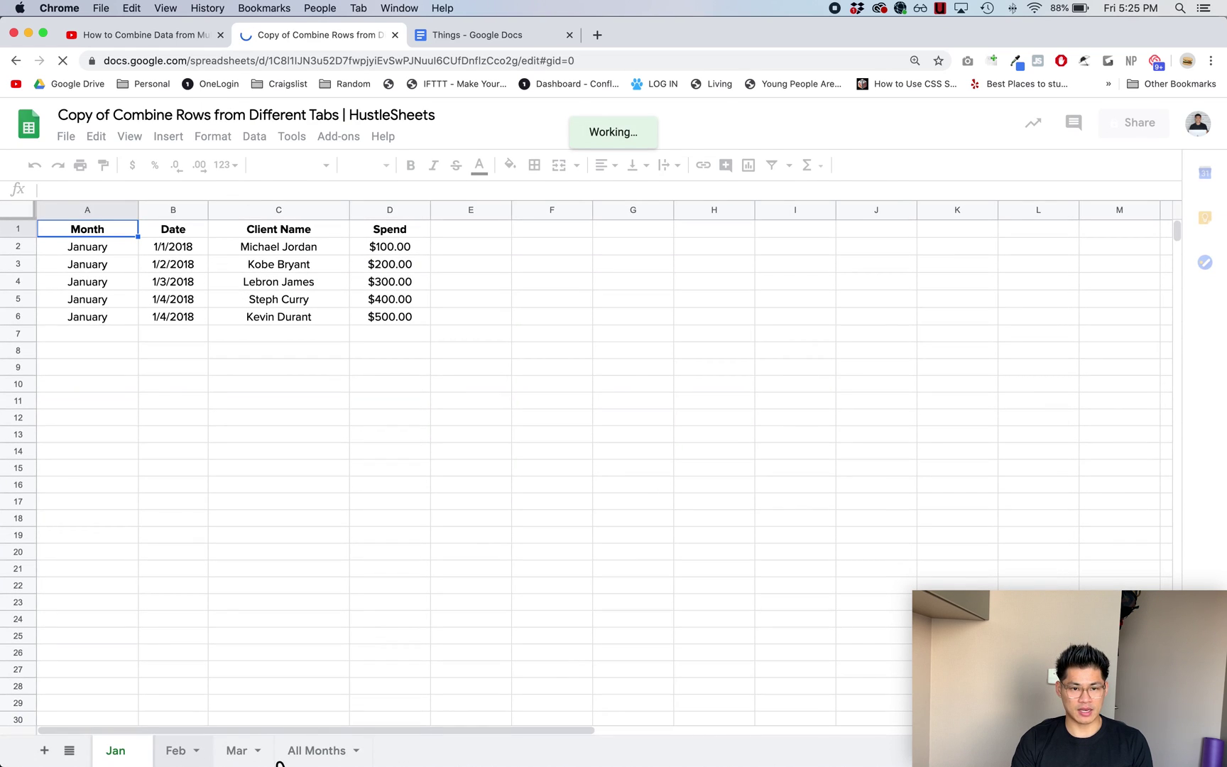
# - View the QUERY formula in All Months cell A2 without changing it, then add a blank sheet
pyautogui.click(333, 758)
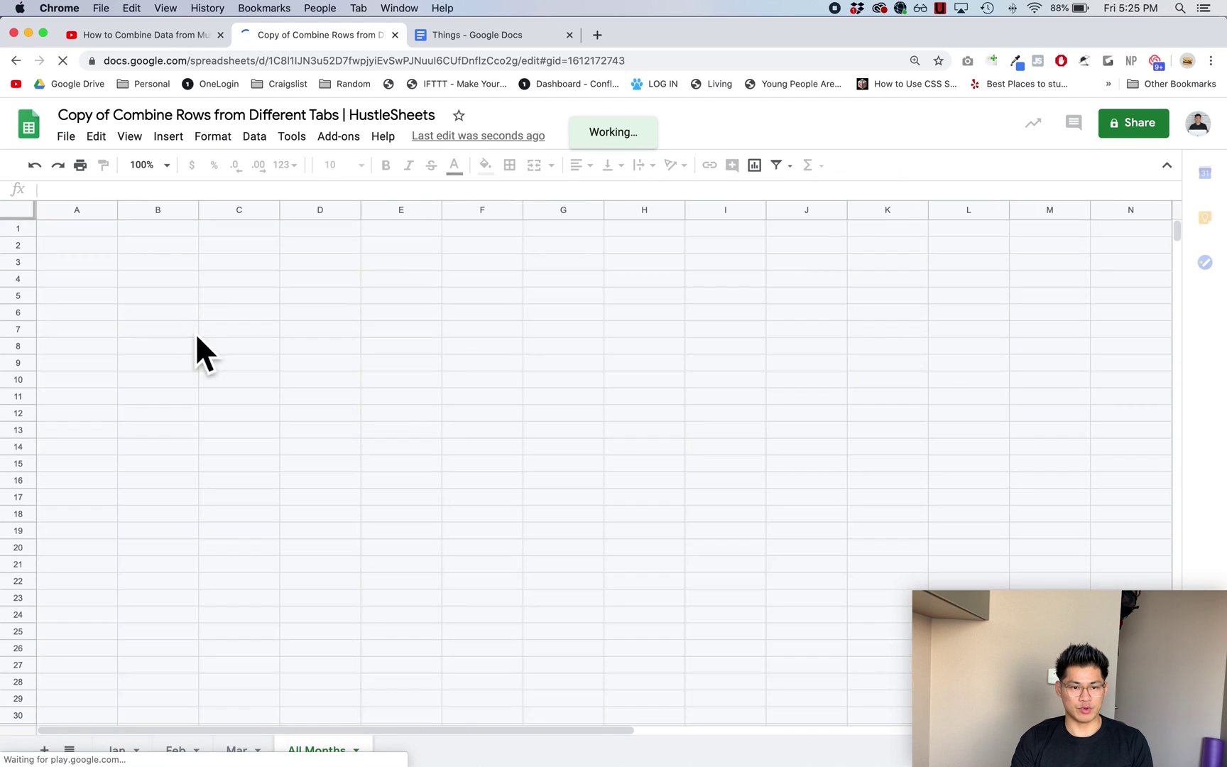
pyautogui.click(99, 248)
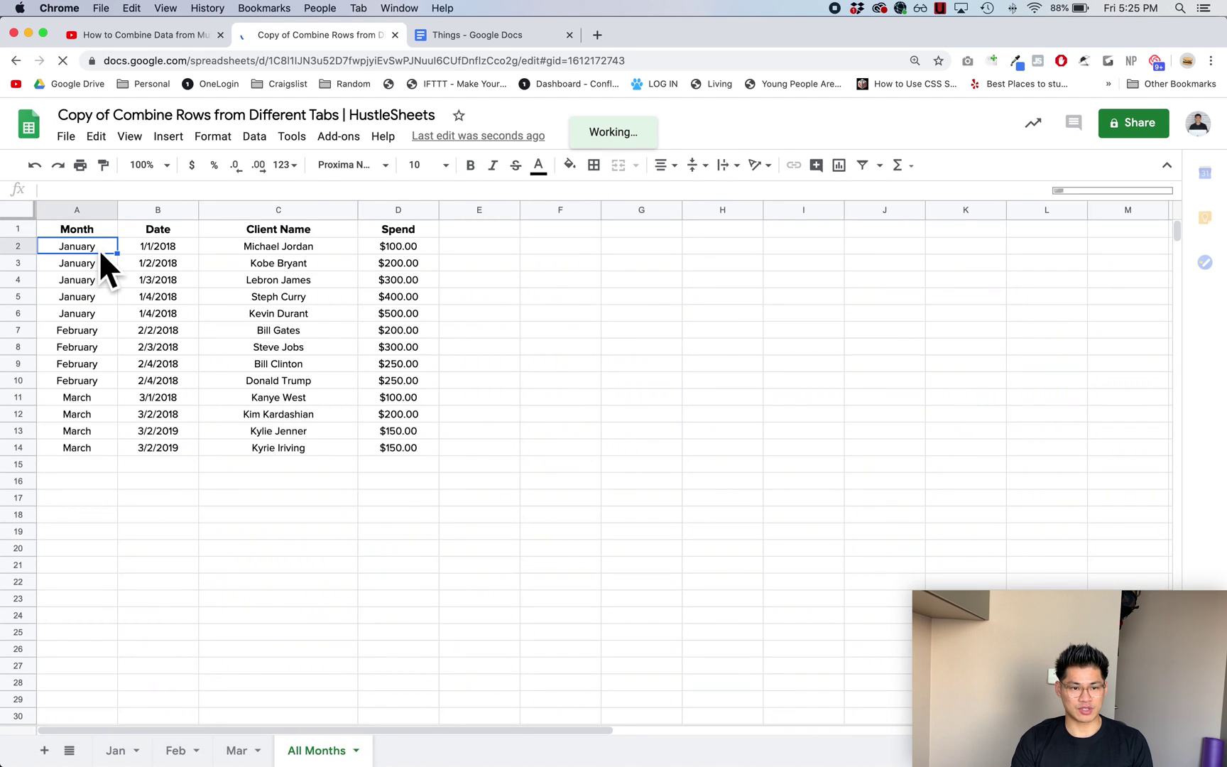
pyautogui.press('Return')
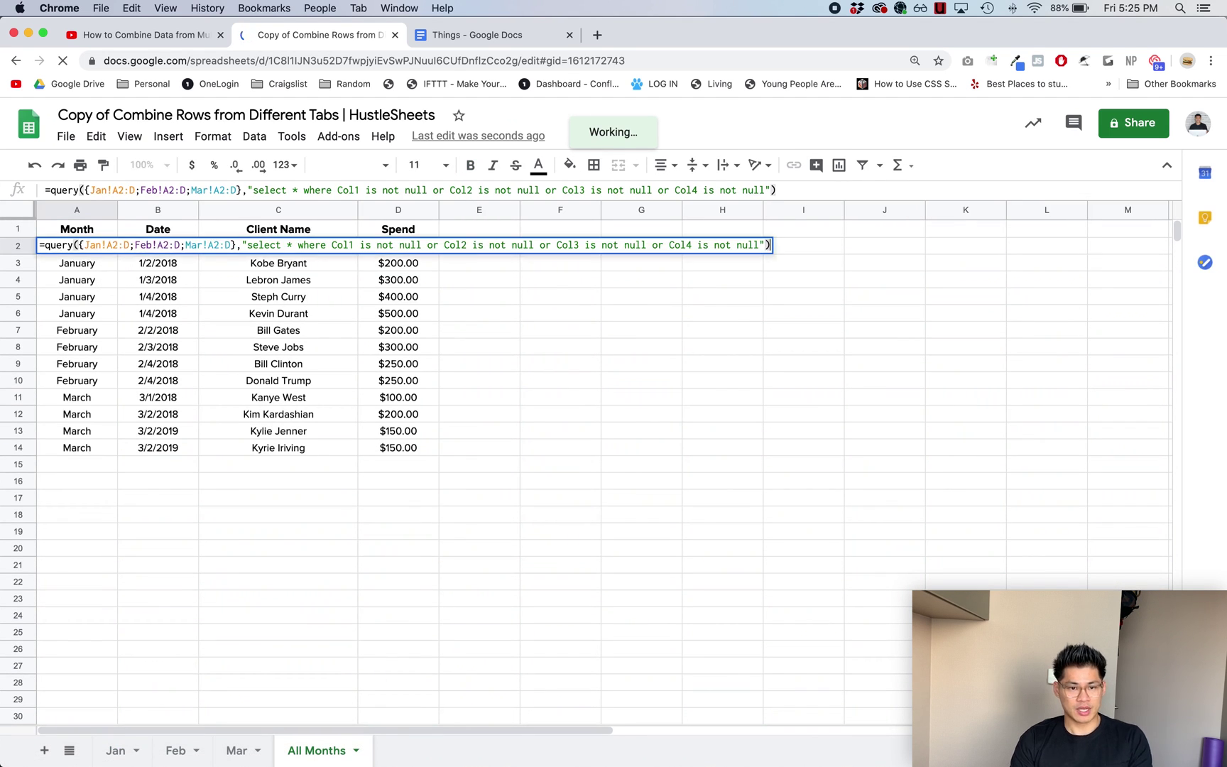
pyautogui.press('Escape')
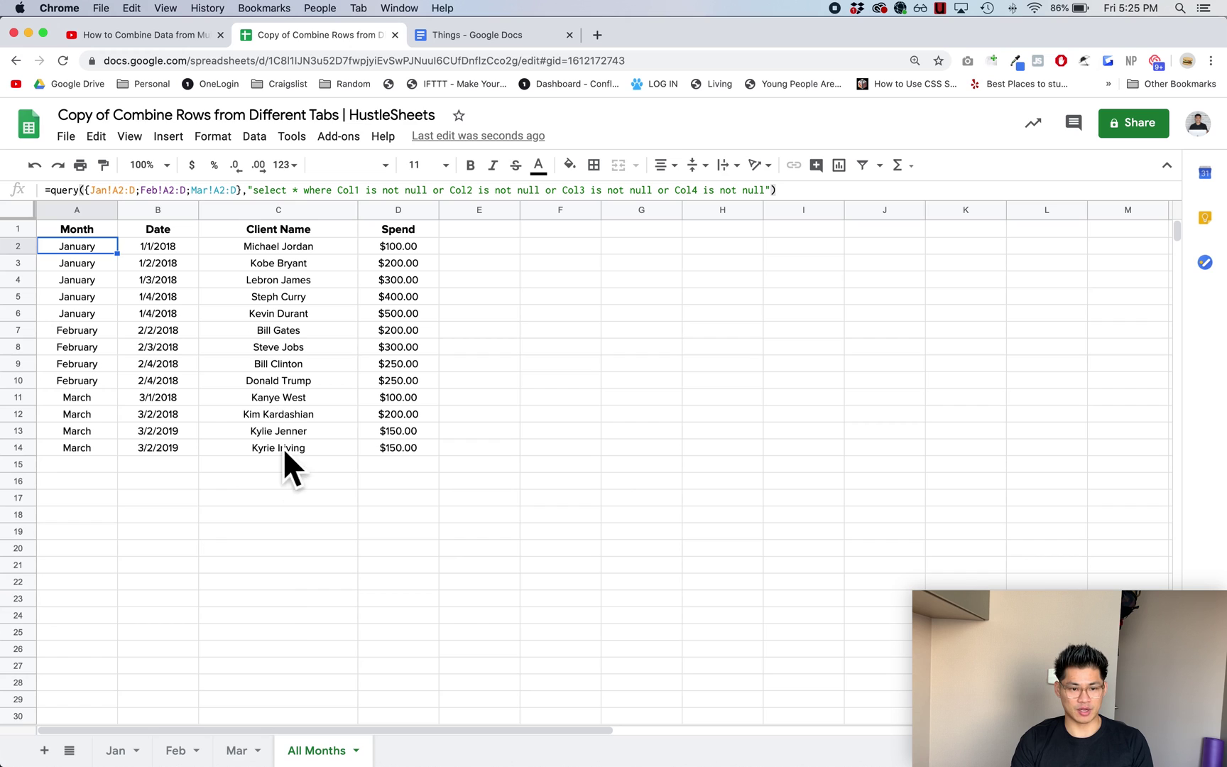
pyautogui.click(44, 751)
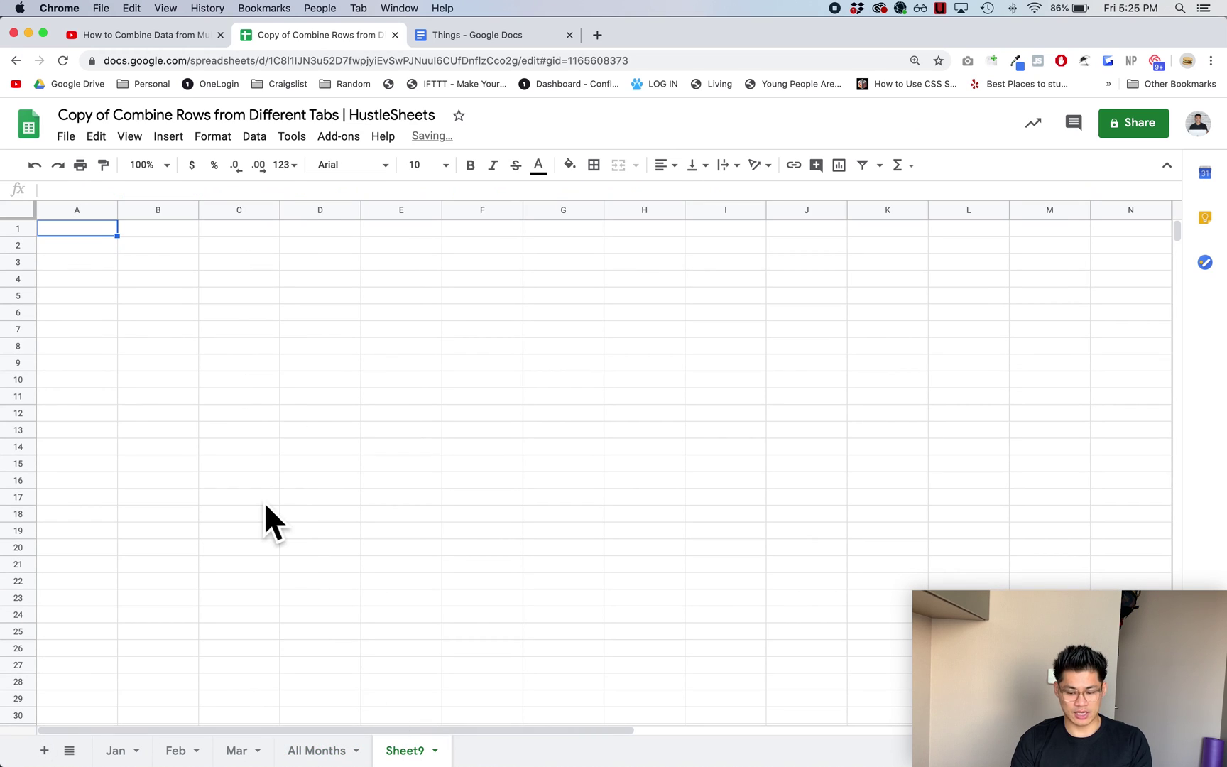
# - Rename the new sheet to 'Jan (NEW)'
pyautogui.doubleClick(408, 753)
pyautogui.write('Jan (NEW)')
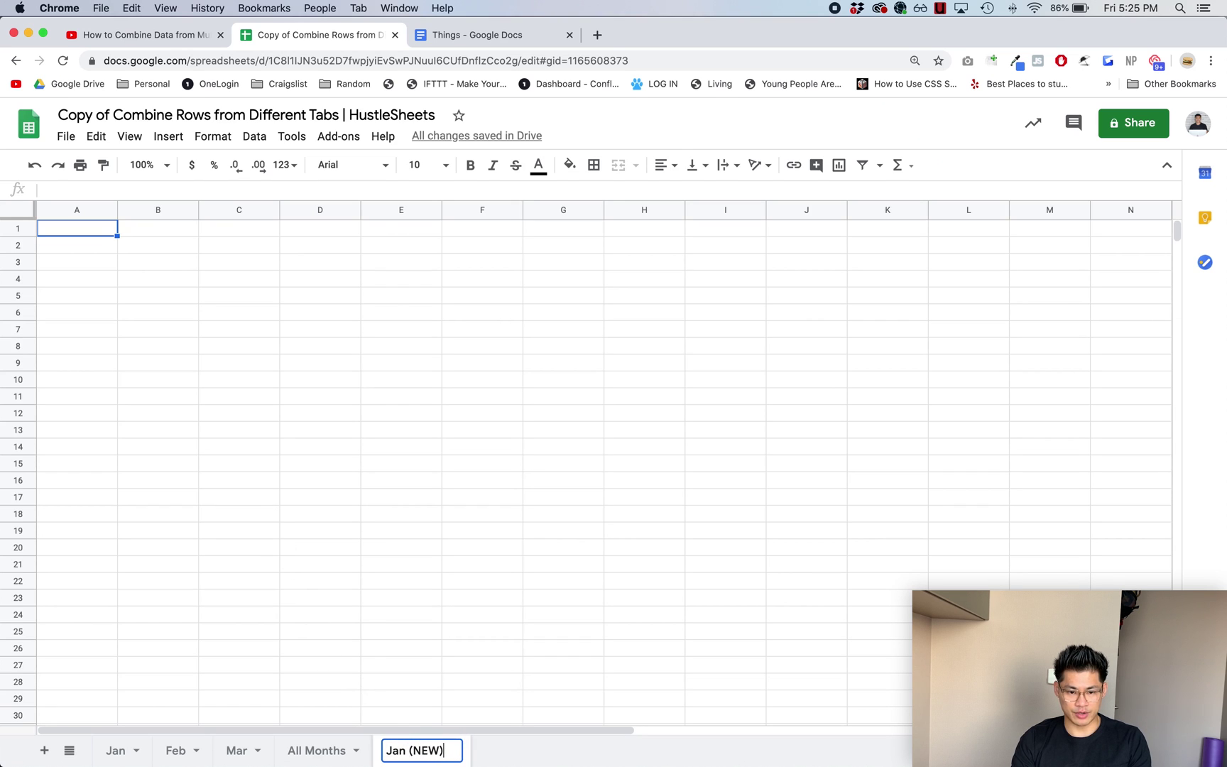
pyautogui.press('Return')
# - In A1 enter =QUERY('All Months'!A1:D14,"select * where A = 'January' ")
pyautogui.write('=QUERY(')
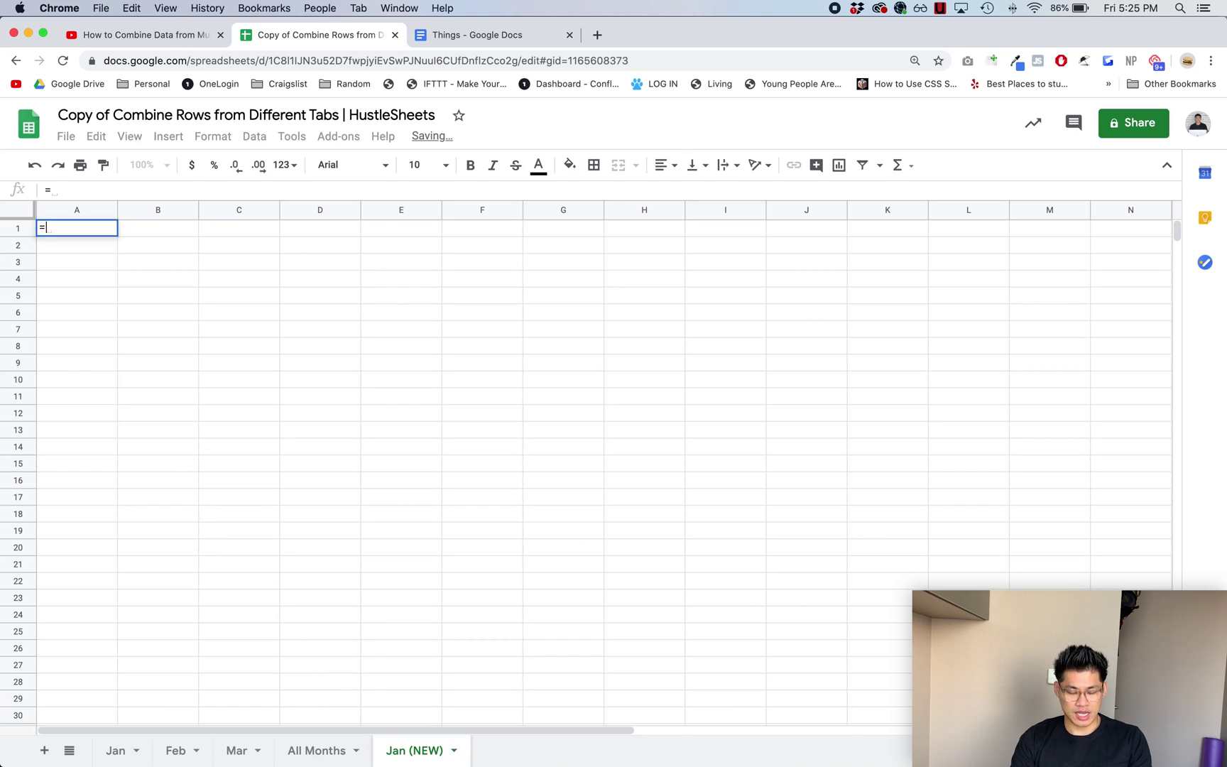
pyautogui.click(316, 751)
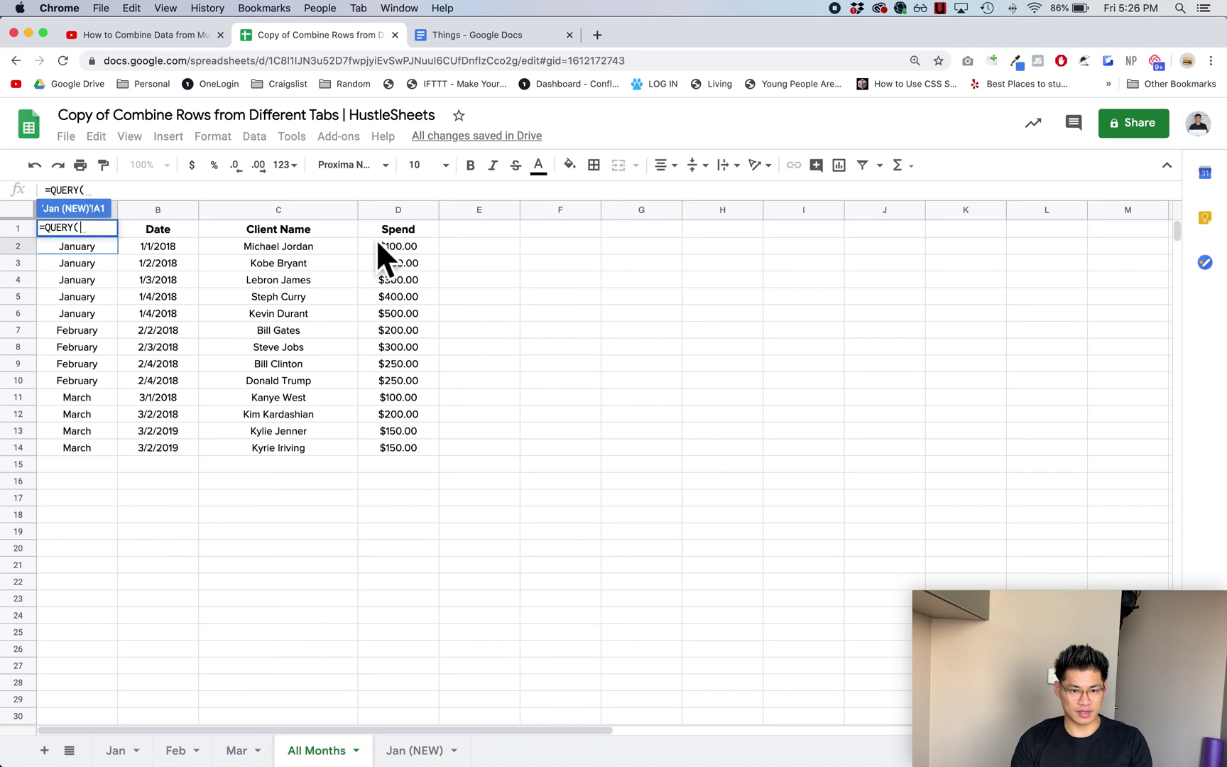
pyautogui.moveTo(387, 231); pyautogui.dragTo(90, 452)
pyautogui.press('BackSpace')
pyautogui.write('4,"')
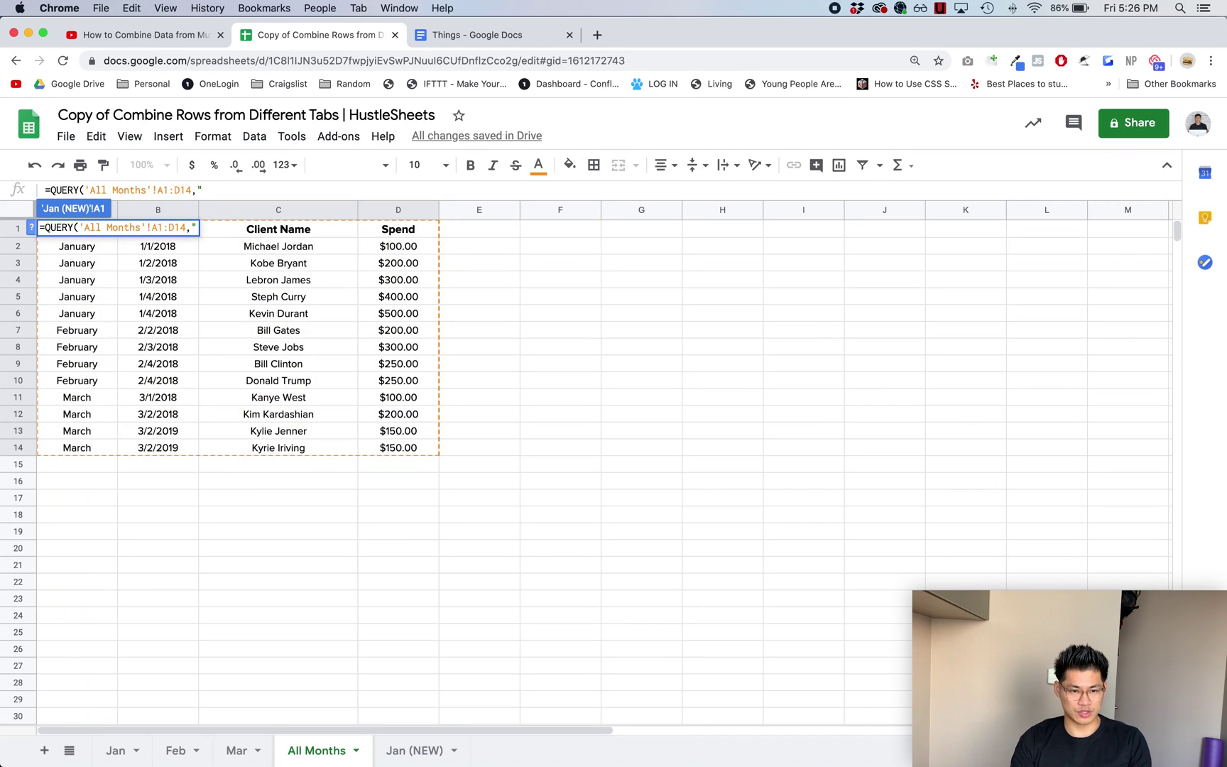
pyautogui.write('select')
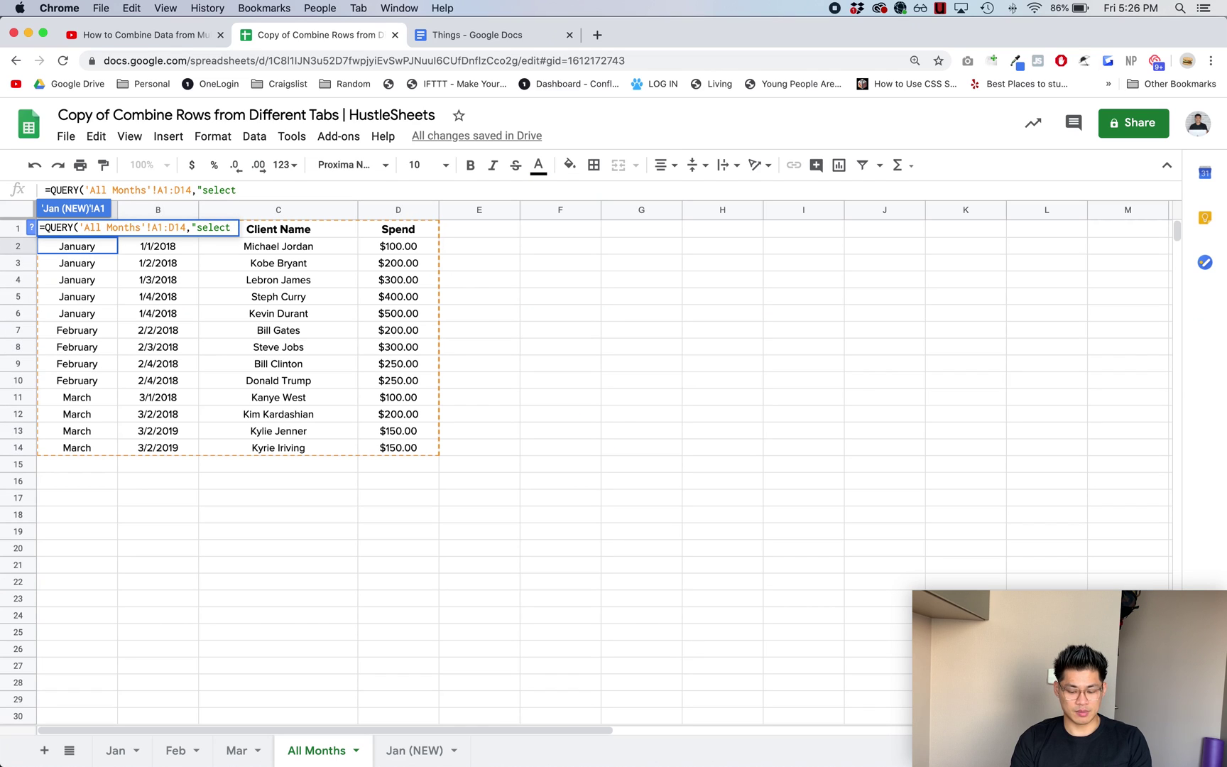
pyautogui.write(' *')
pyautogui.press('BackSpace')
pyautogui.write('ab,c')
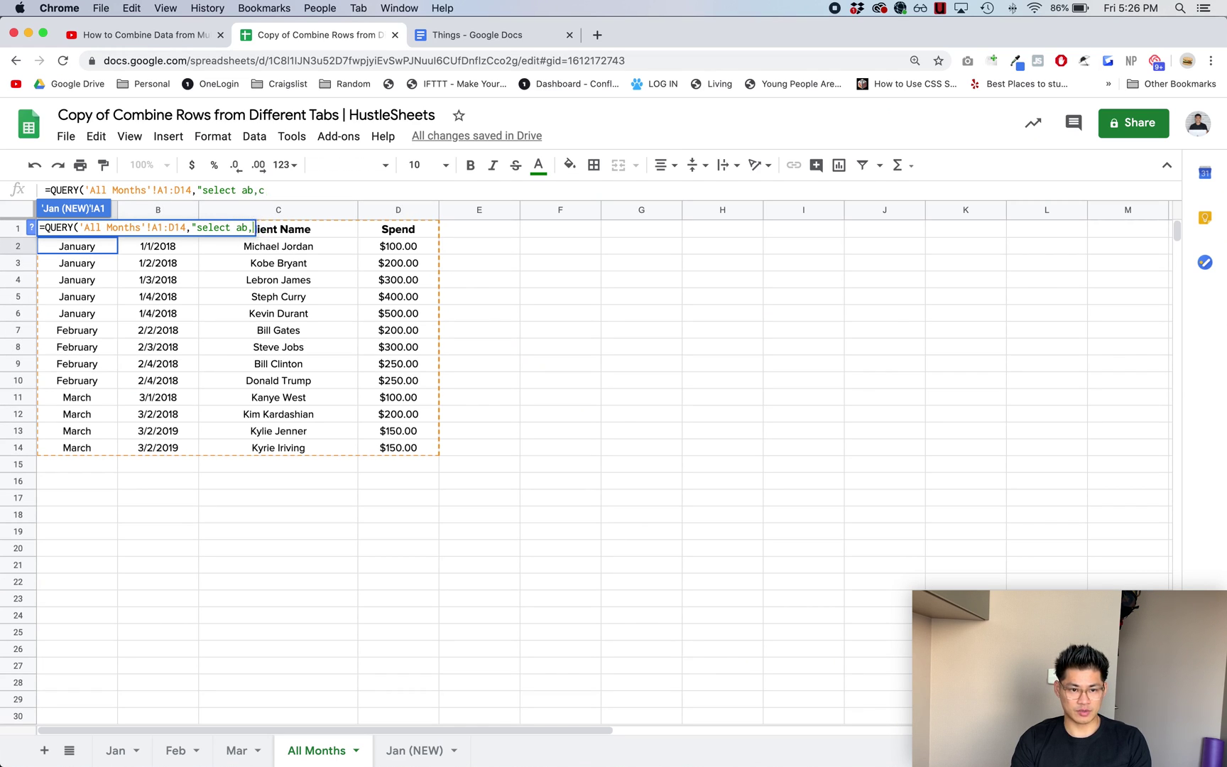
pyautogui.press('BackSpace')
pyautogui.press('BackSpace')
pyautogui.press('BackSpace')
pyautogui.write(',b,c,d')
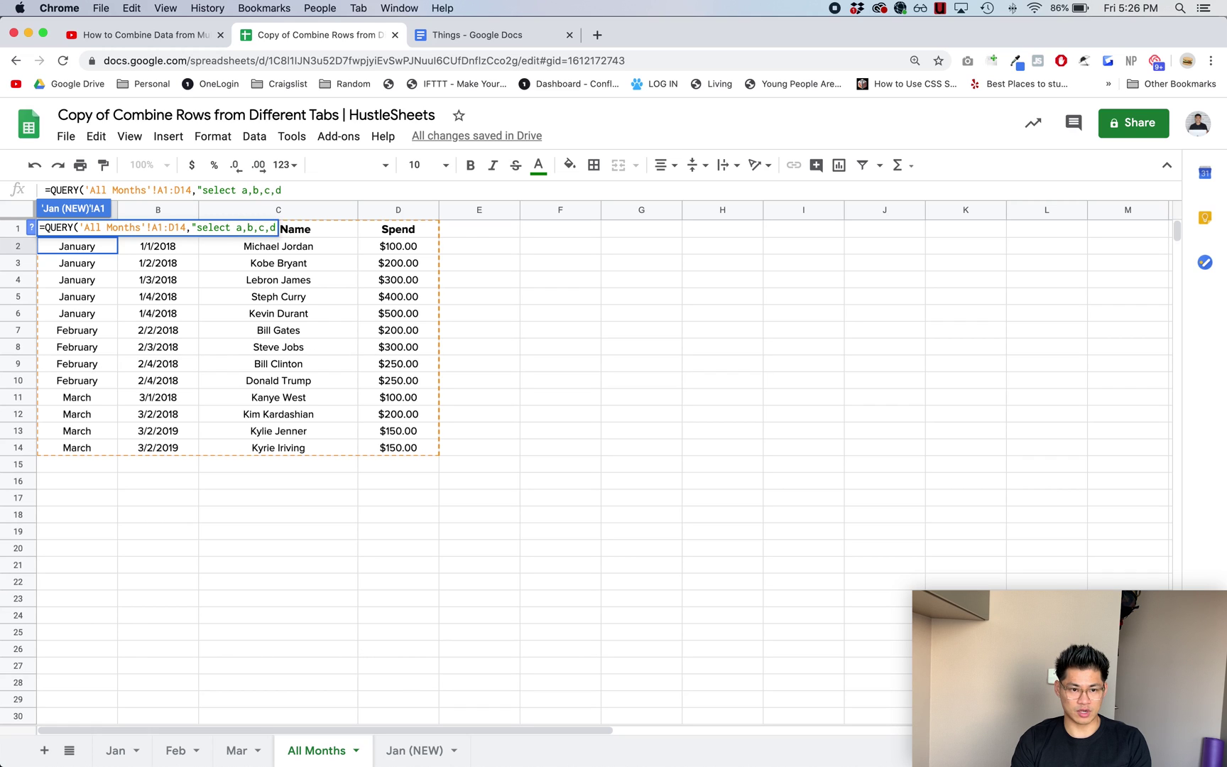
pyautogui.press('BackSpace')
pyautogui.press('BackSpace')
pyautogui.press('BackSpace')
pyautogui.press('BackSpace')
pyautogui.press('BackSpace')
pyautogui.press('BackSpace')
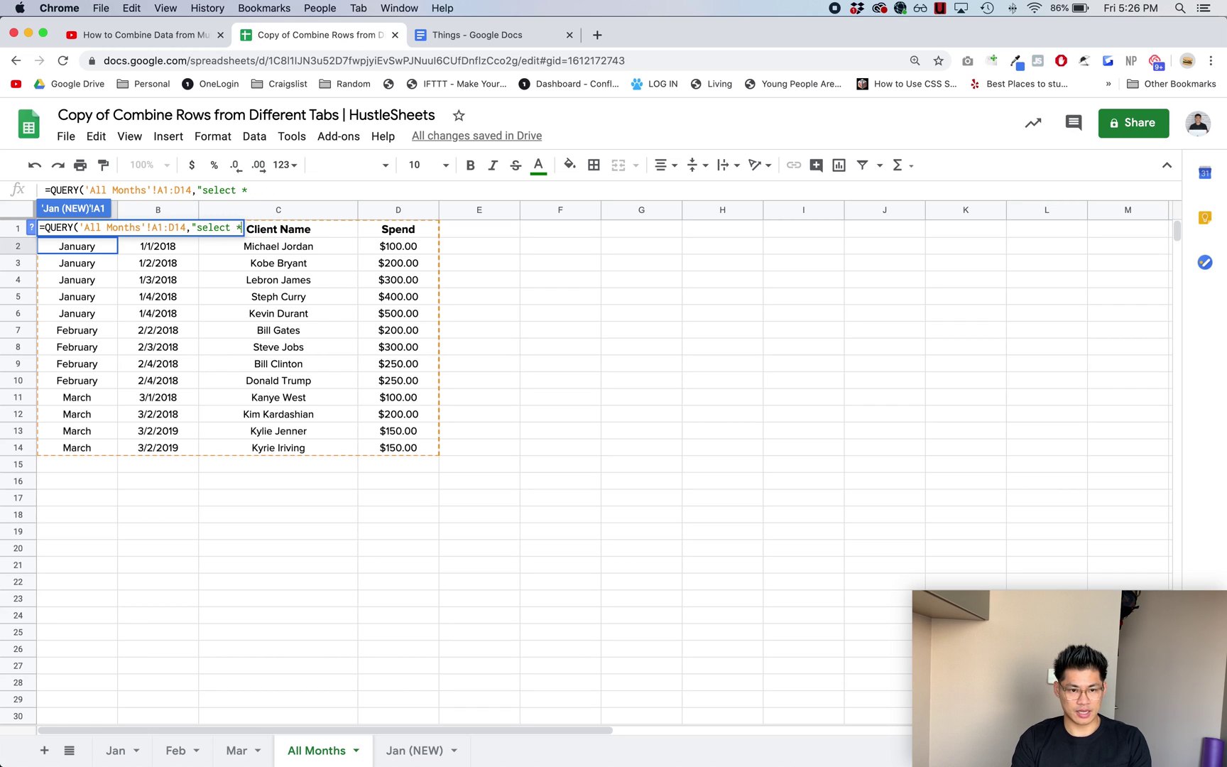
pyautogui.write('where')
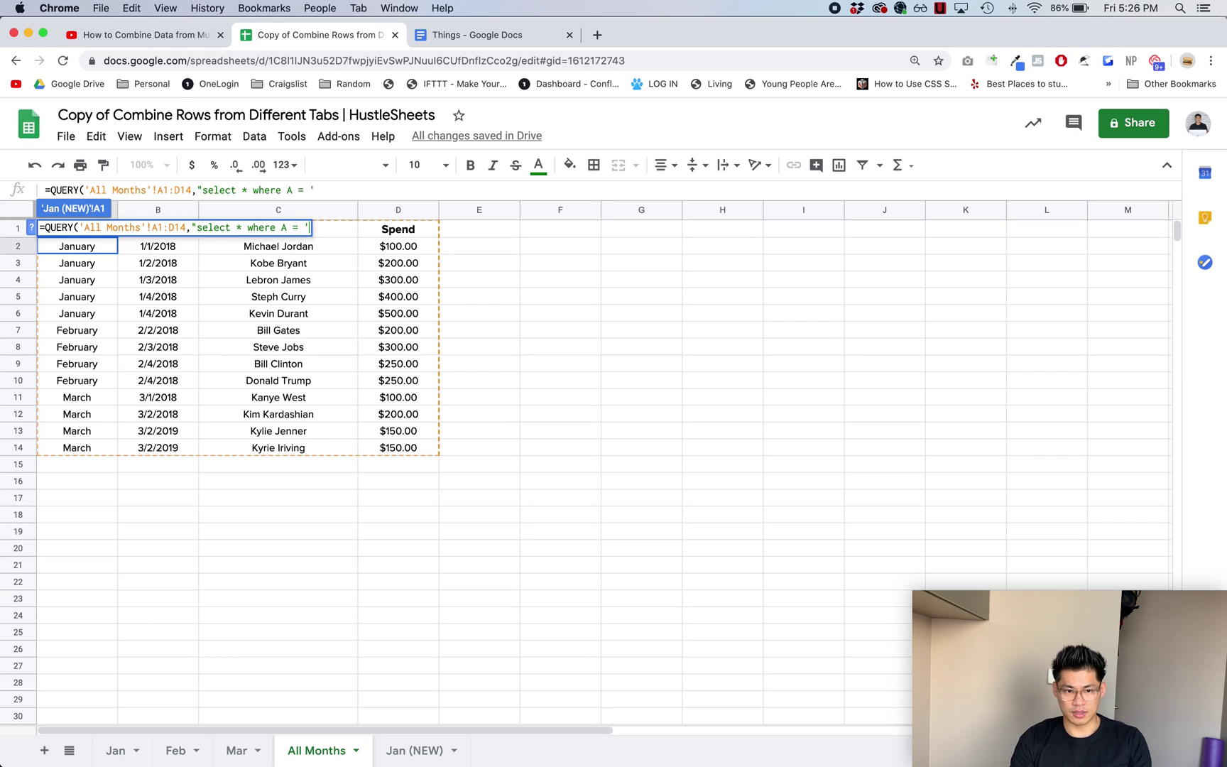
pyautogui.write("A = 'January")
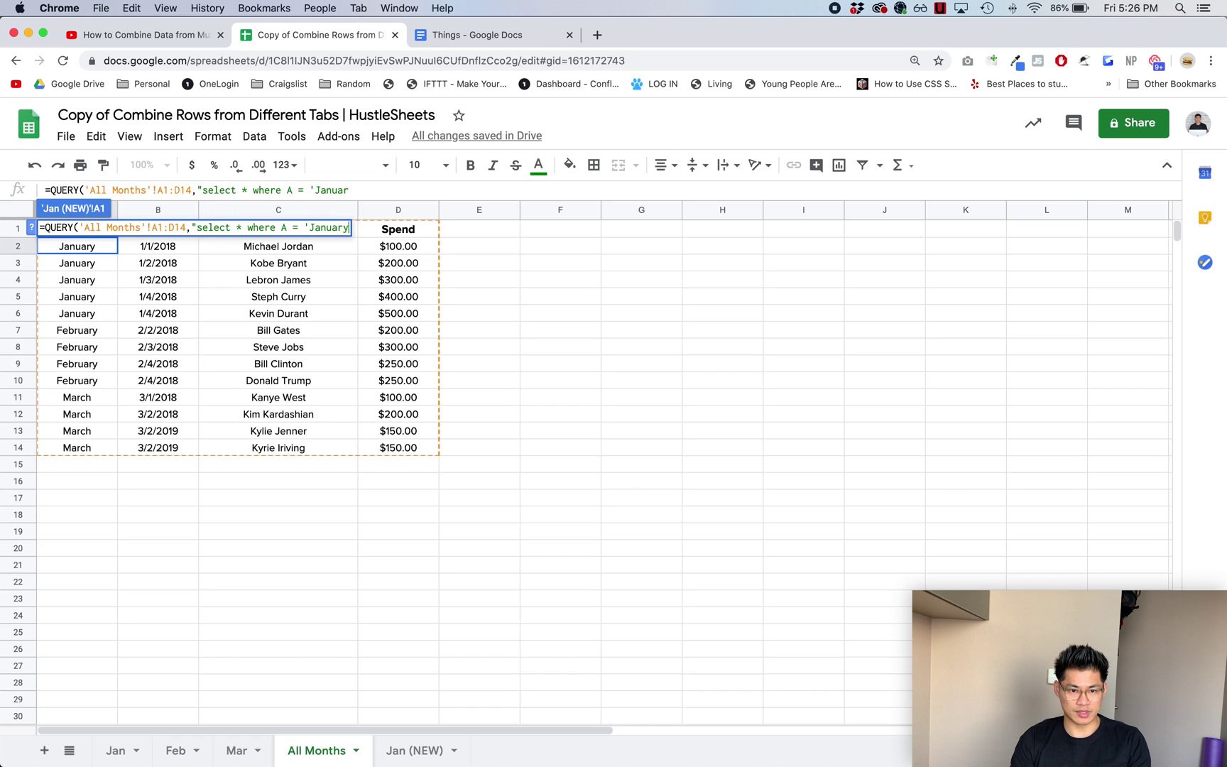
pyautogui.write('\' ")')
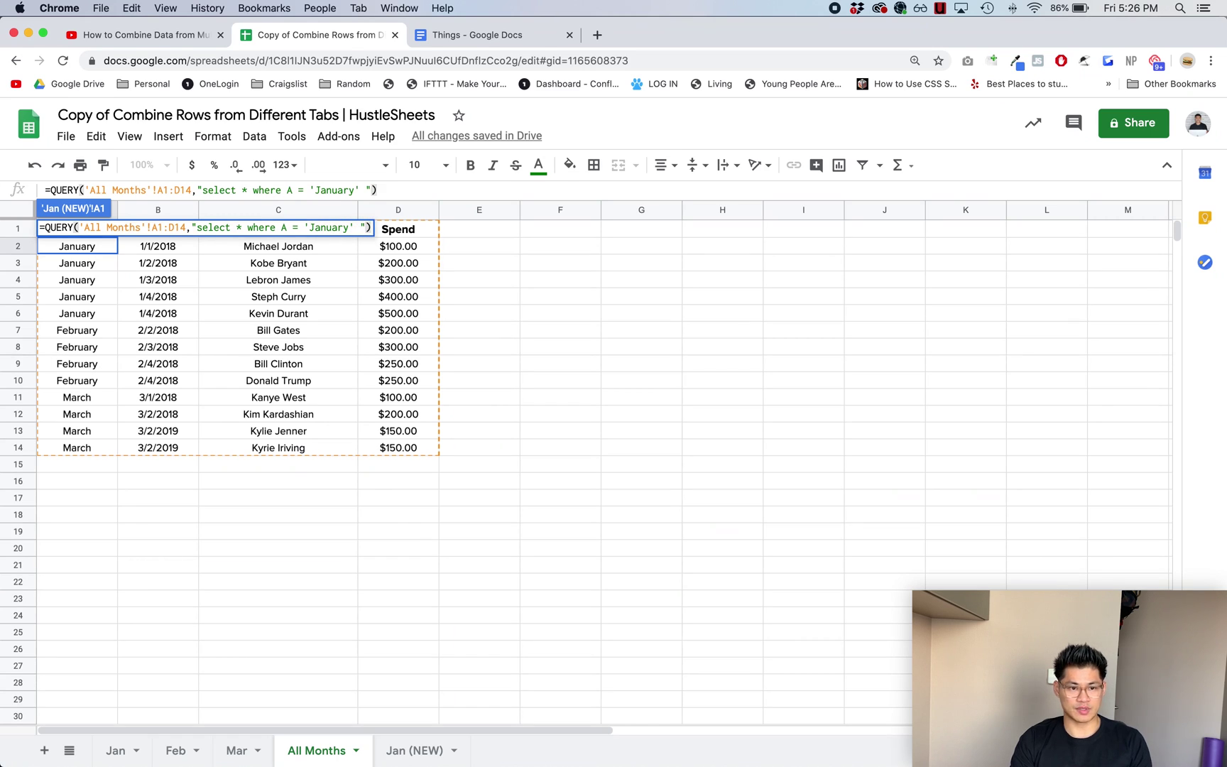
pyautogui.press('Return')
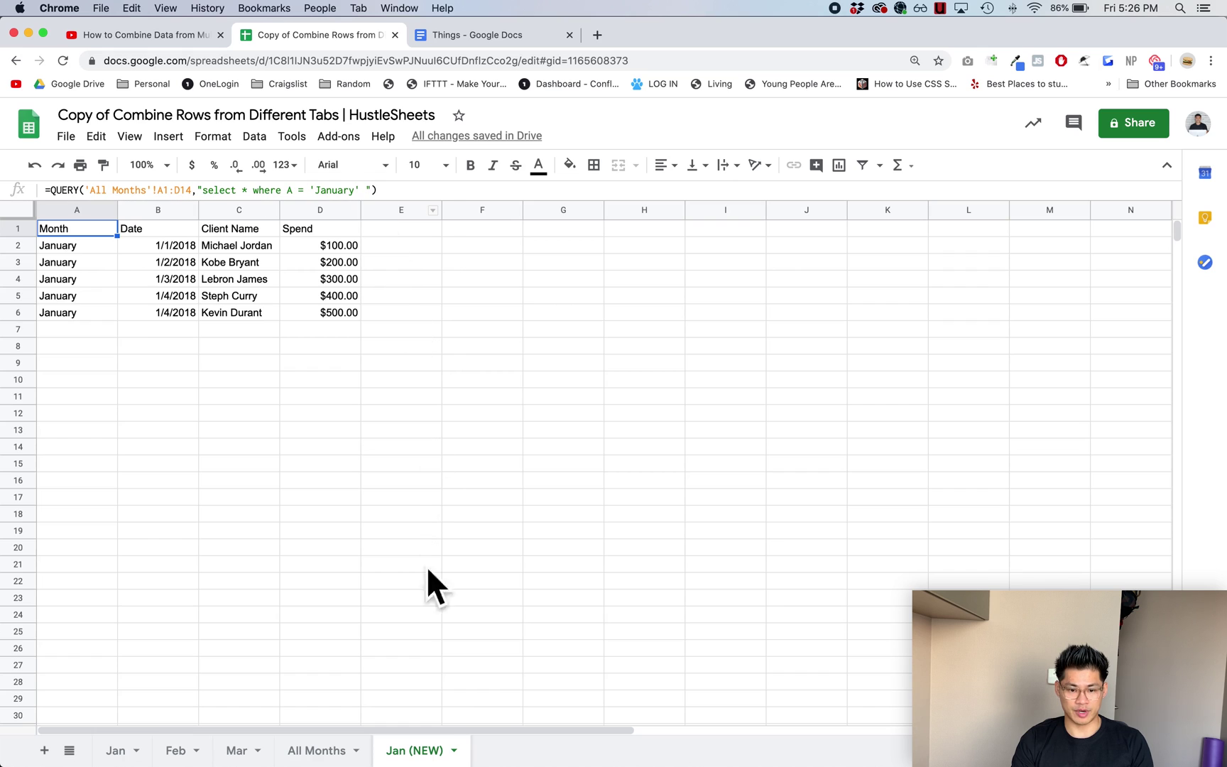
# - Duplicate Jan (NEW) and change the copy's query criterion from 'January' to 'February'
pyautogui.click(454, 751)
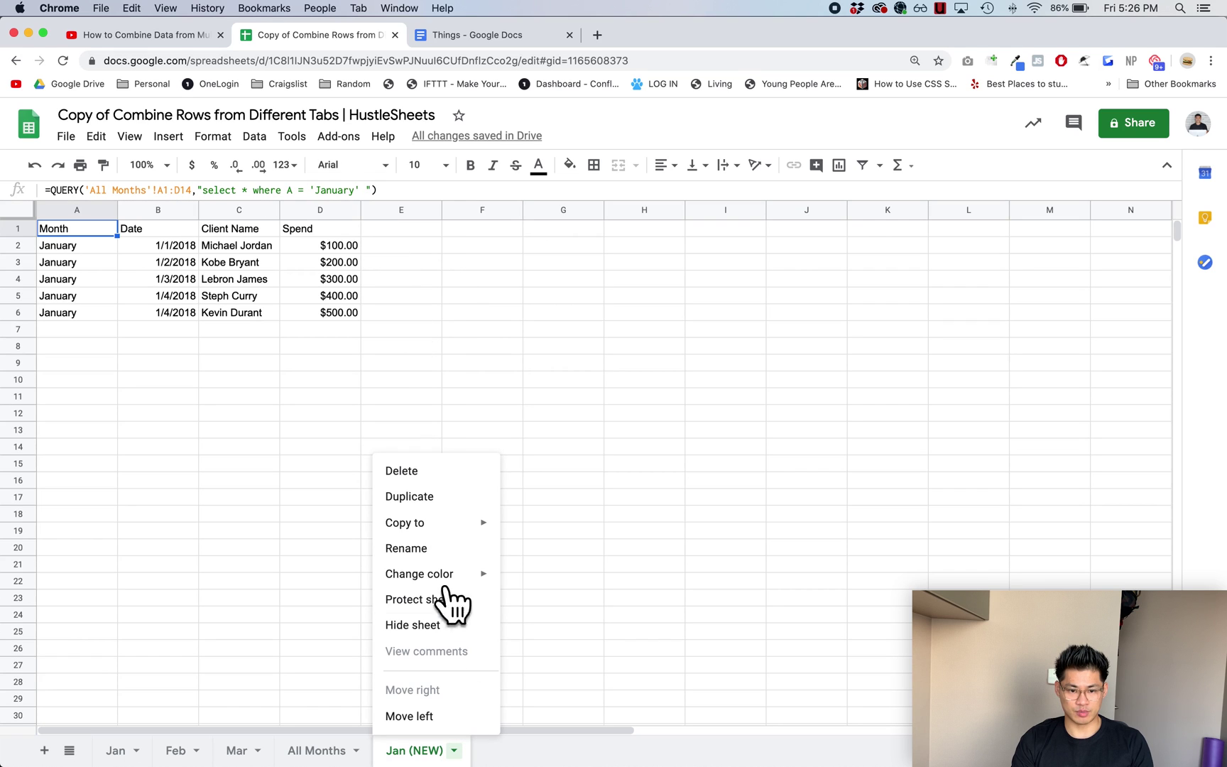
pyautogui.click(434, 497)
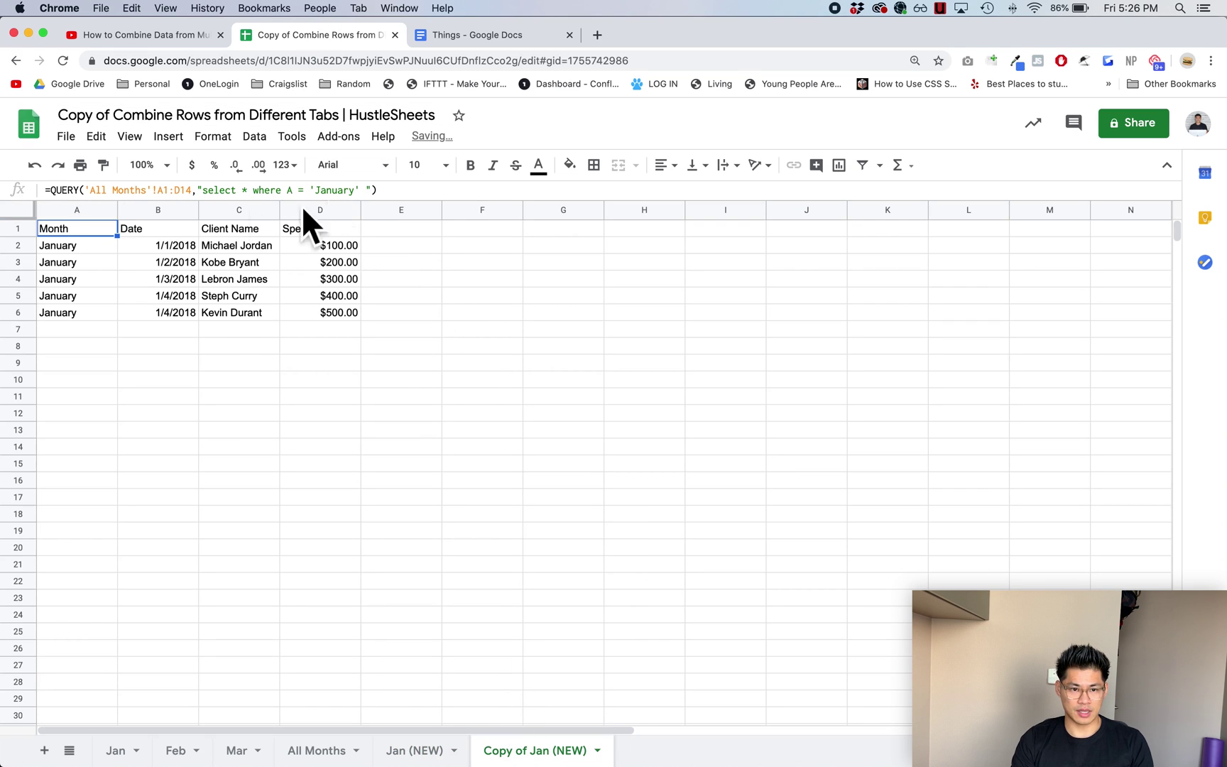
pyautogui.doubleClick(338, 190)
pyautogui.press('BackSpace')
pyautogui.write('February')
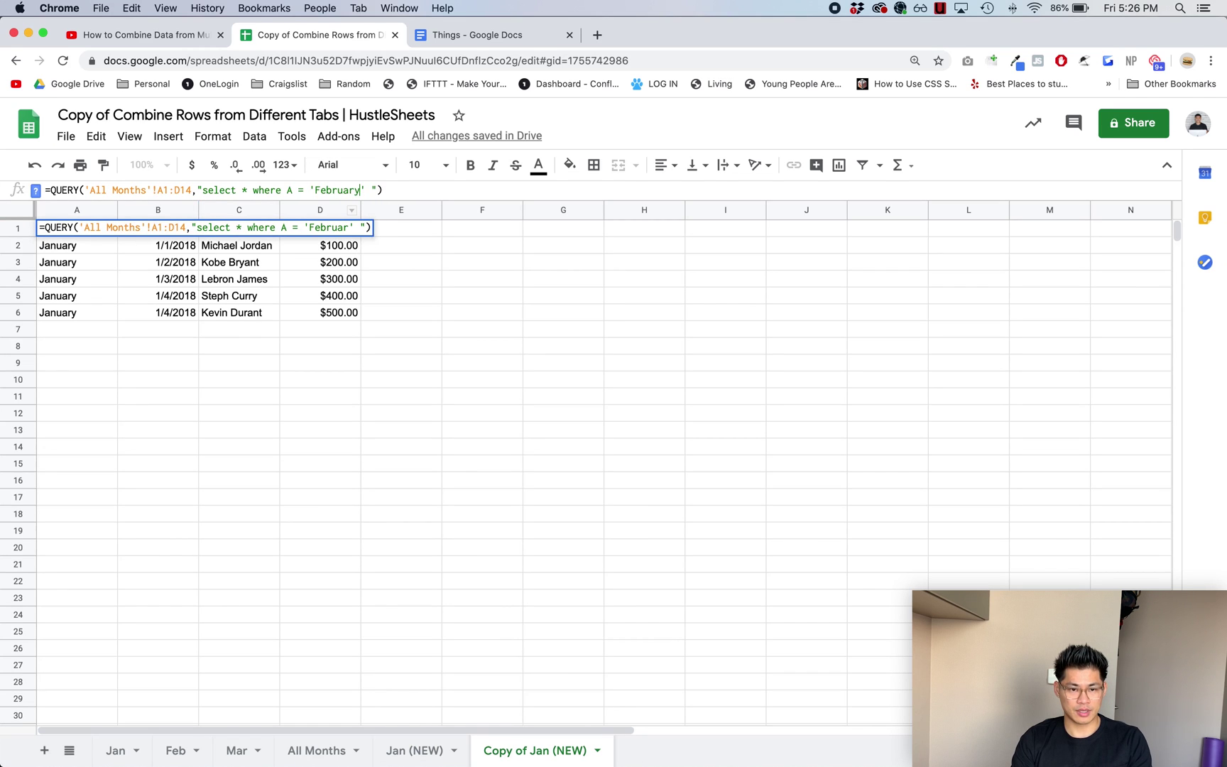
pyautogui.press('Return')
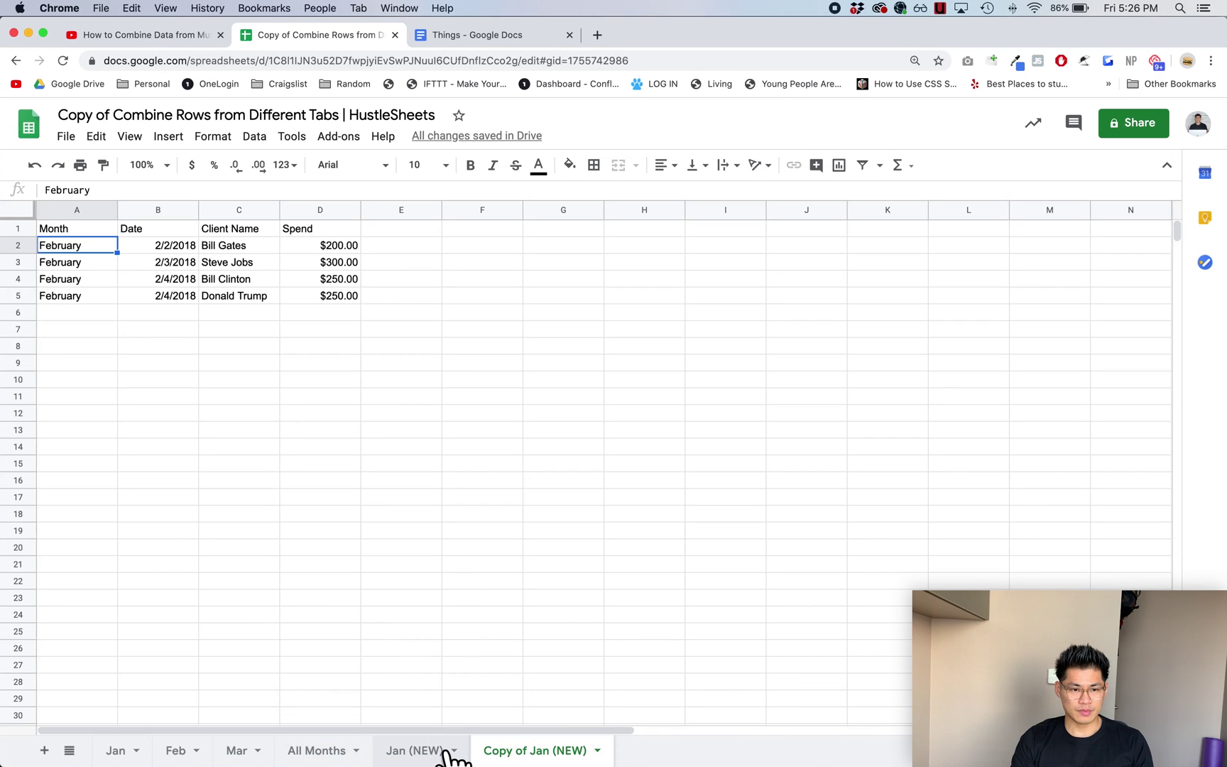
# - Change Jan (NEW)'s query range to 'All Months'!A1:D and append 'and A is not null'
pyautogui.click(440, 753)
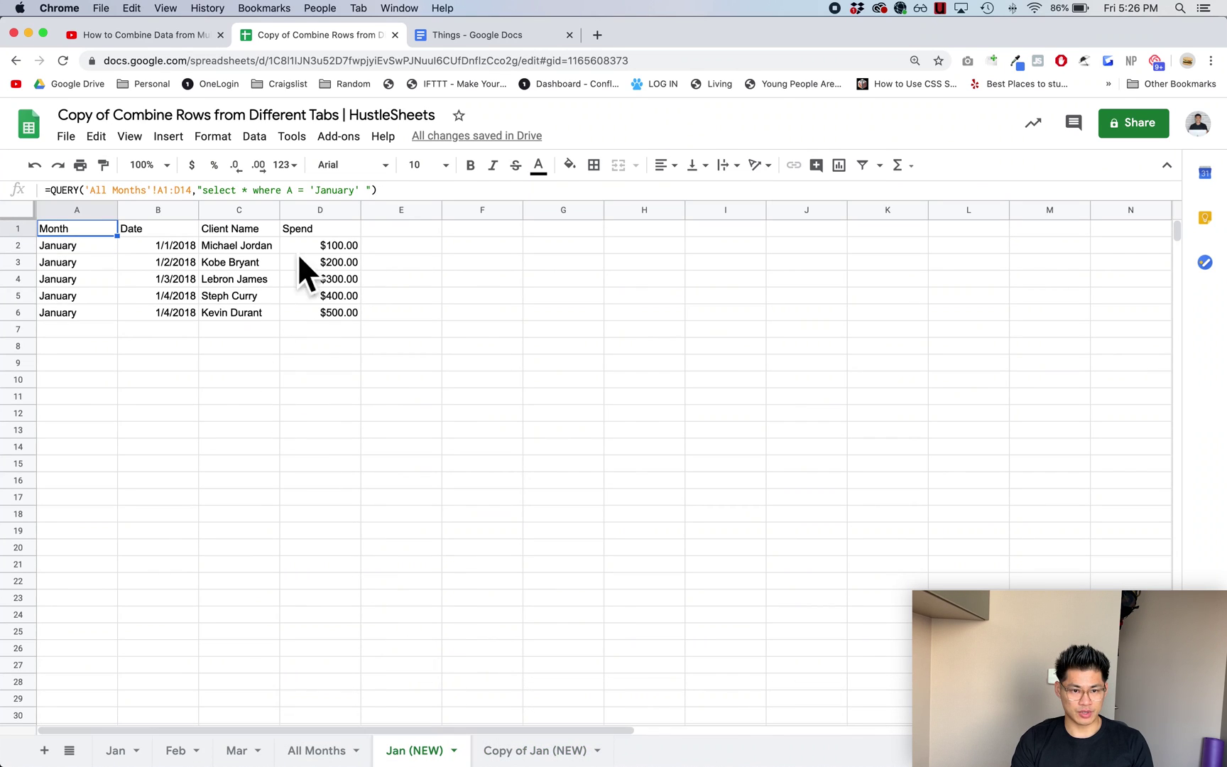
pyautogui.click(198, 192)
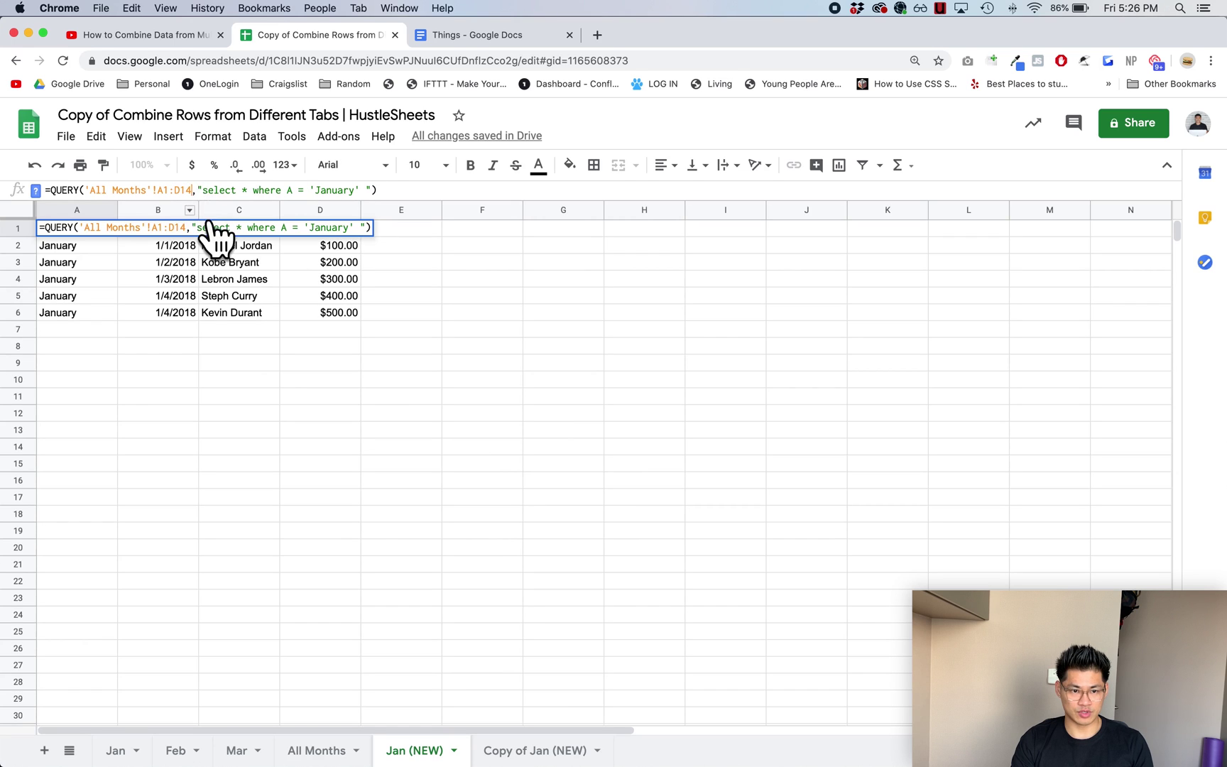
pyautogui.press('BackSpace')
pyautogui.press('BackSpace')
pyautogui.press('Return')
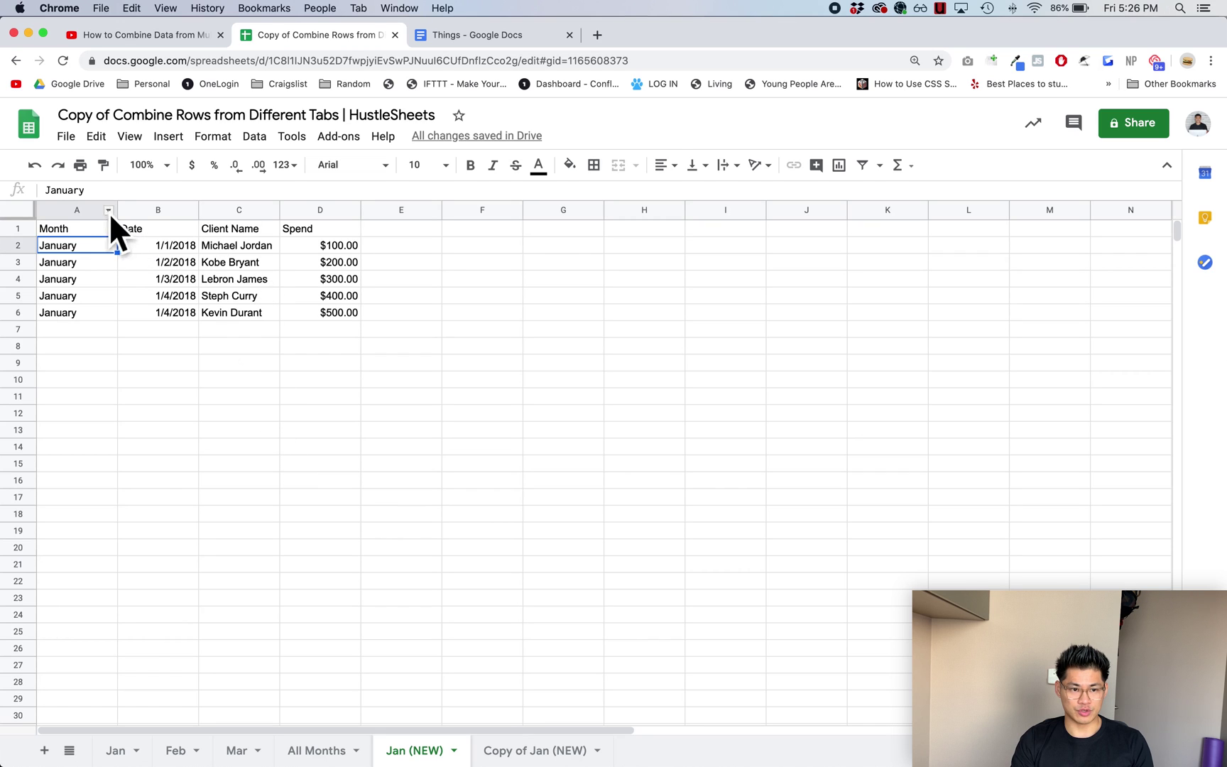
pyautogui.click(95, 232)
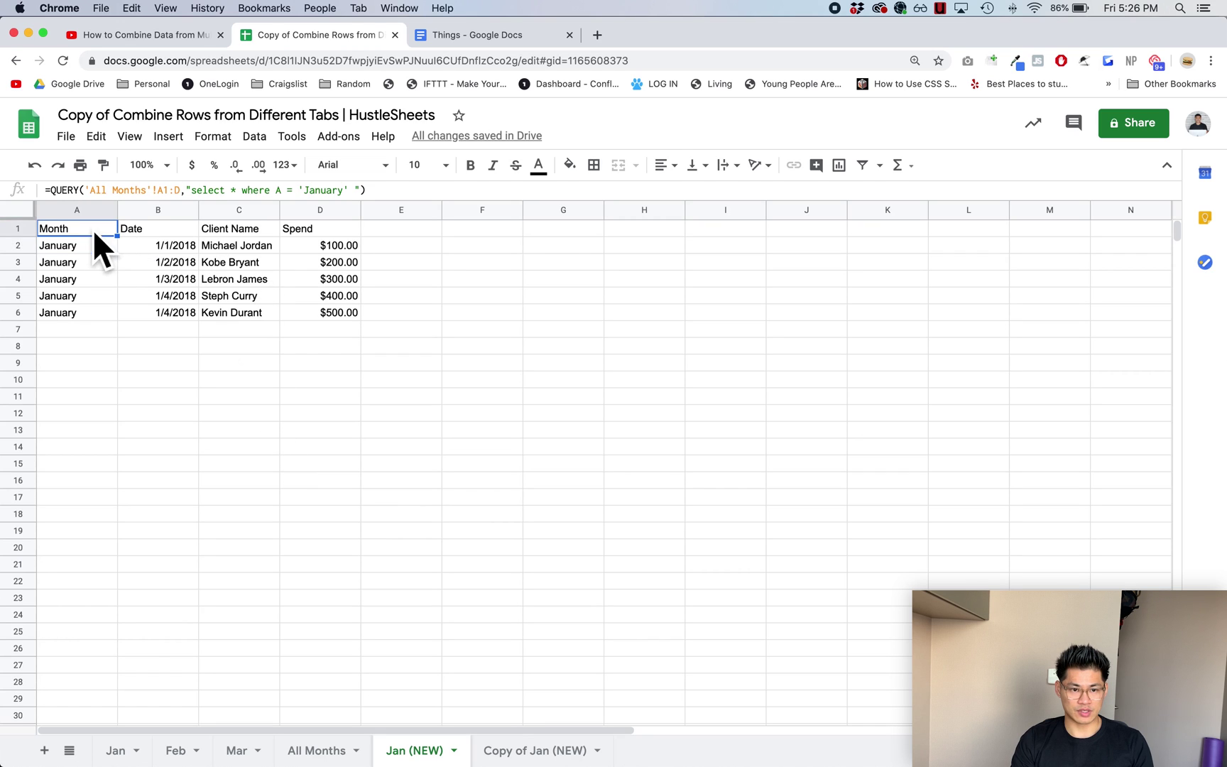
pyautogui.click(351, 189)
pyautogui.write('an')
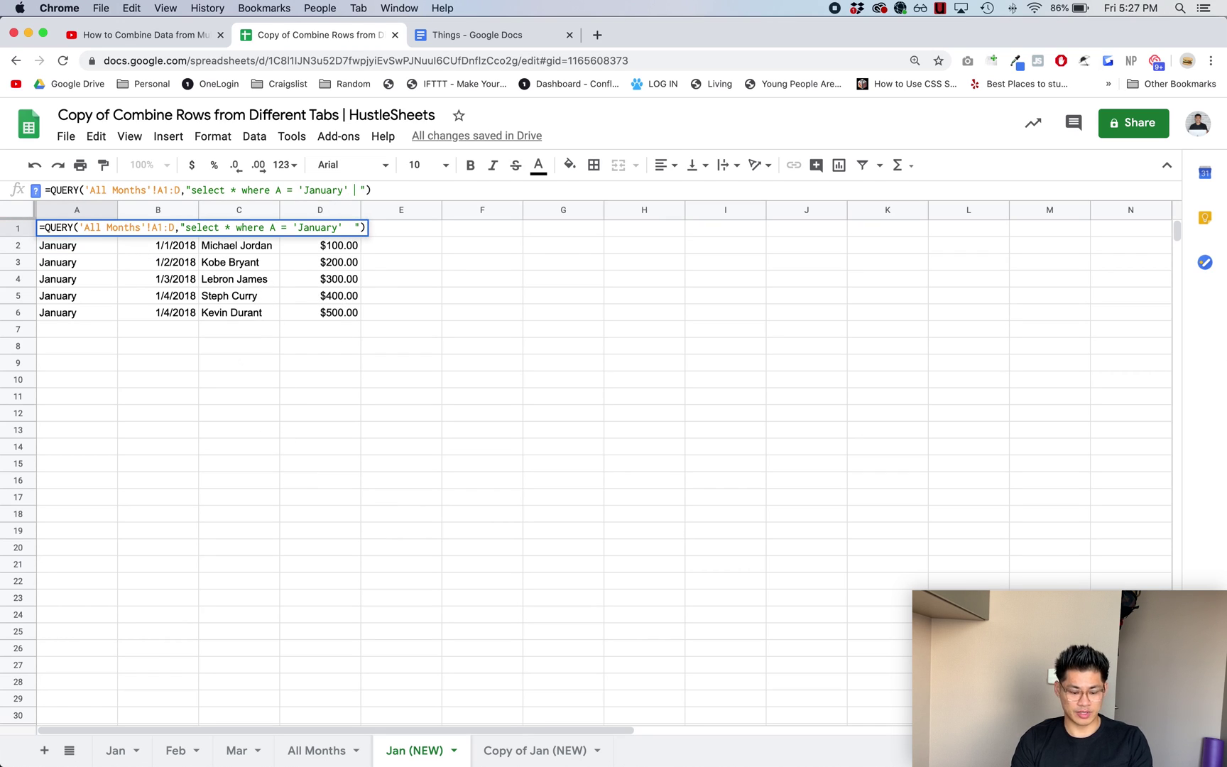
pyautogui.write('d A is not nul')
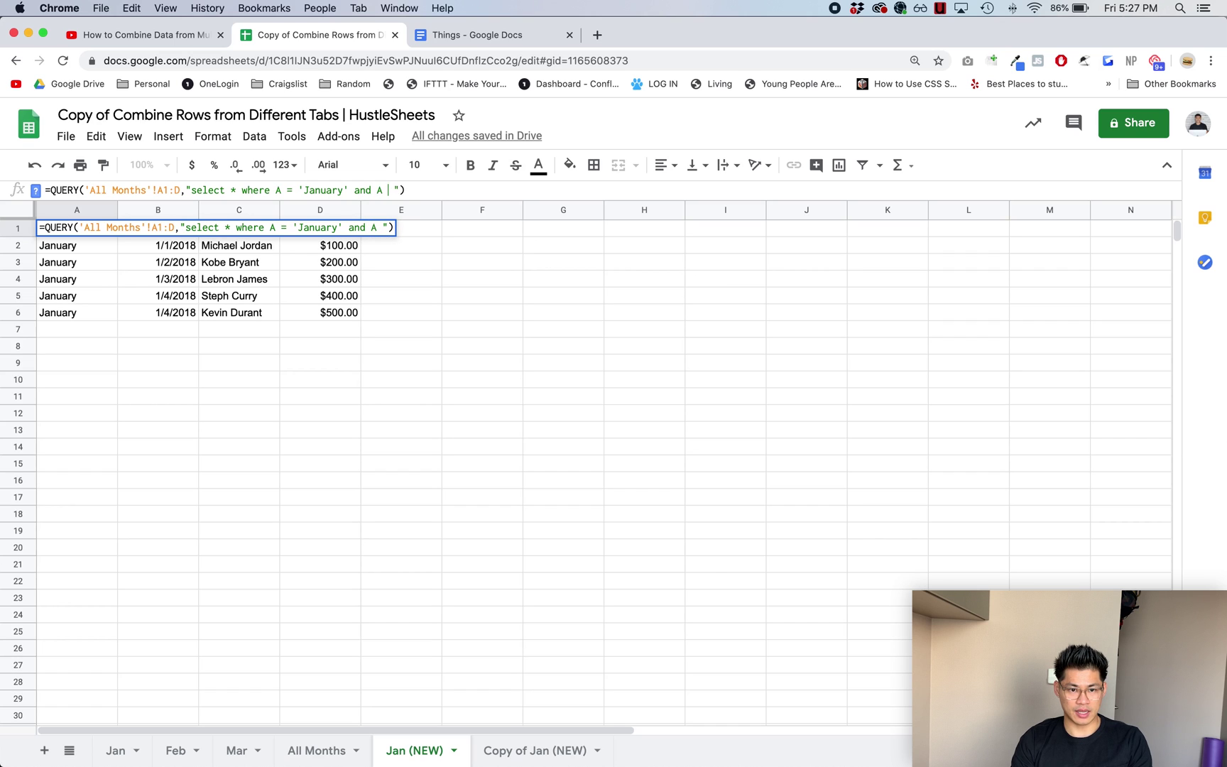
pyautogui.write('l')
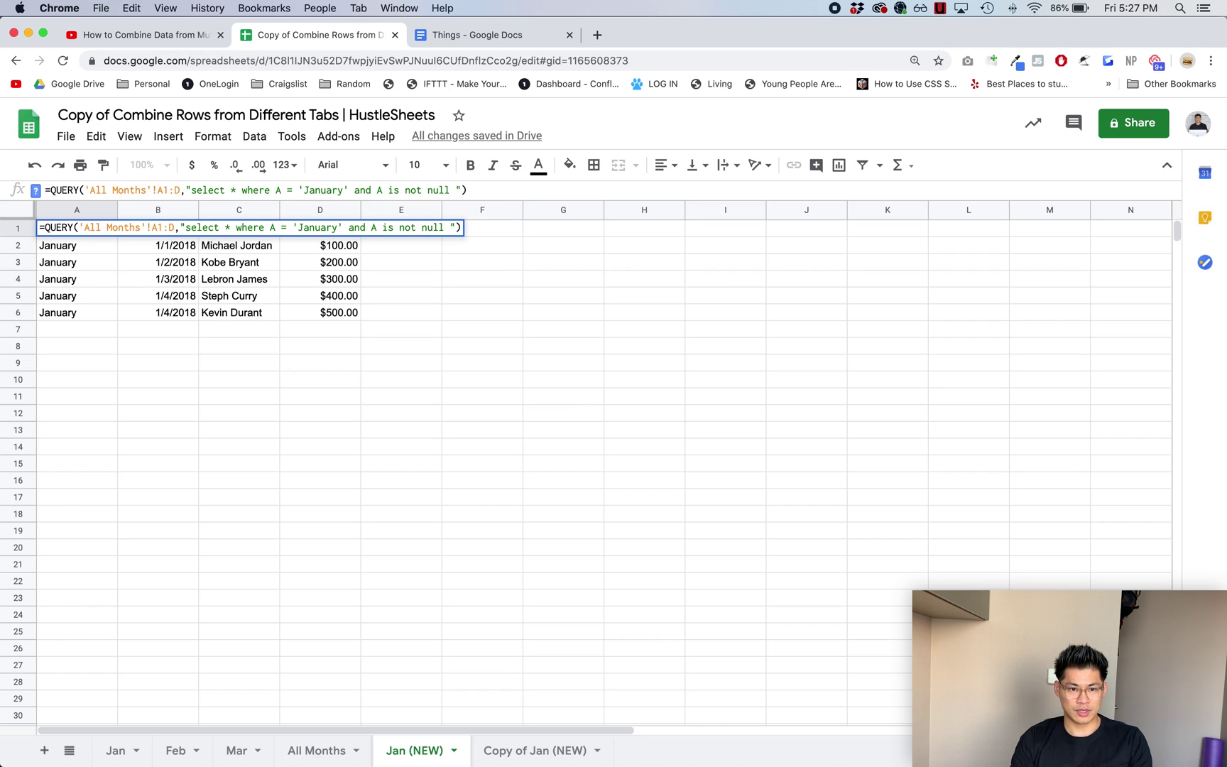
pyautogui.press('Return')
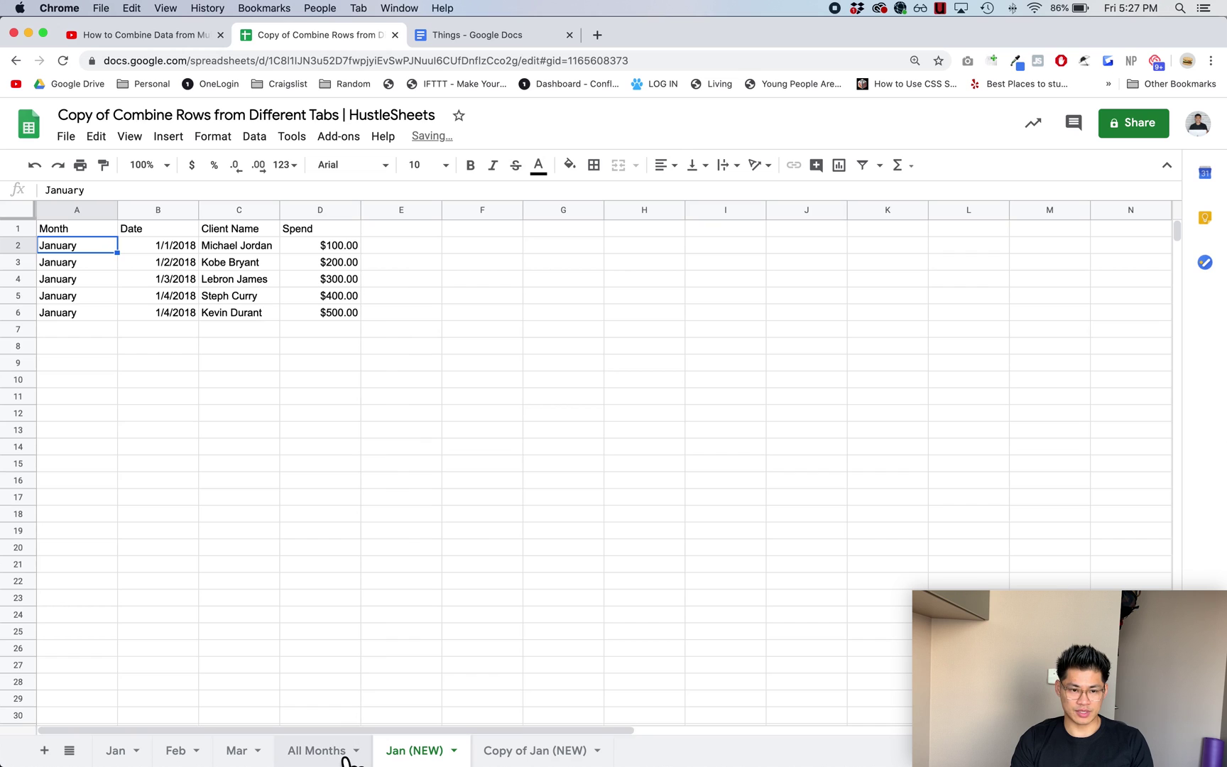
pyautogui.moveTo(85, 313); pyautogui.dragTo(317, 312)
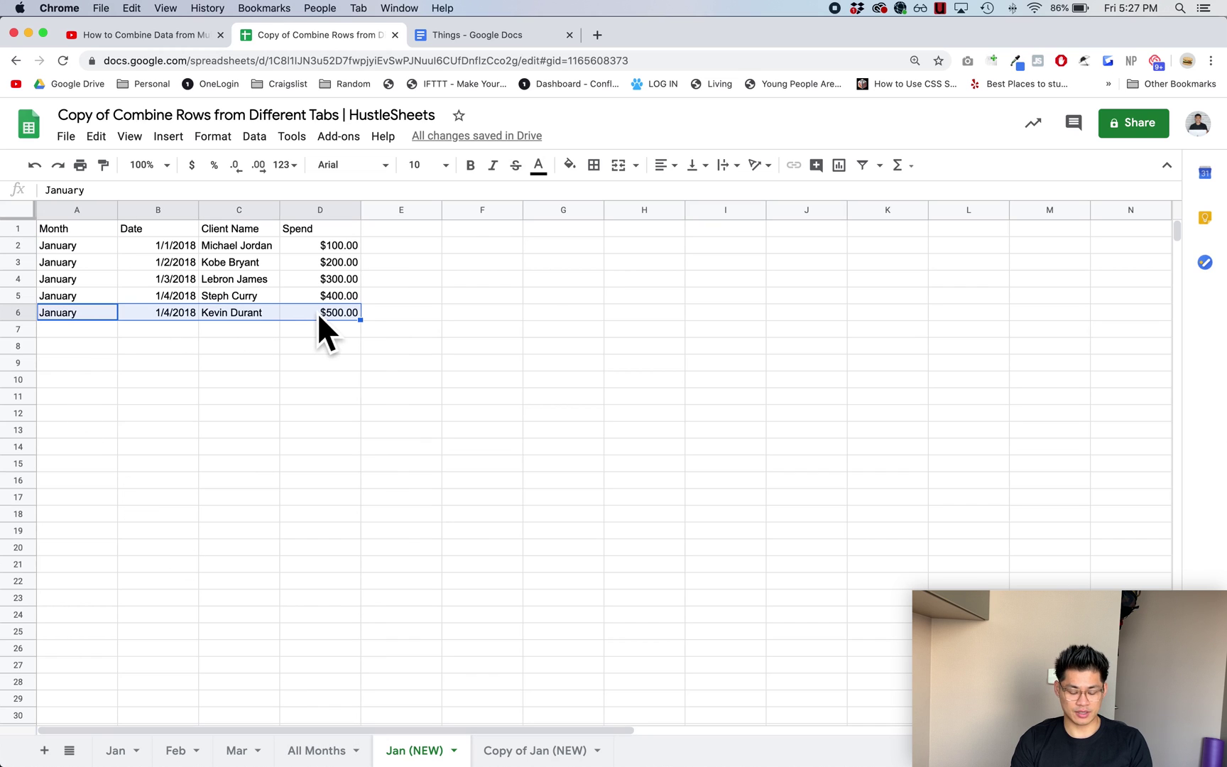
pyautogui.click(316, 751)
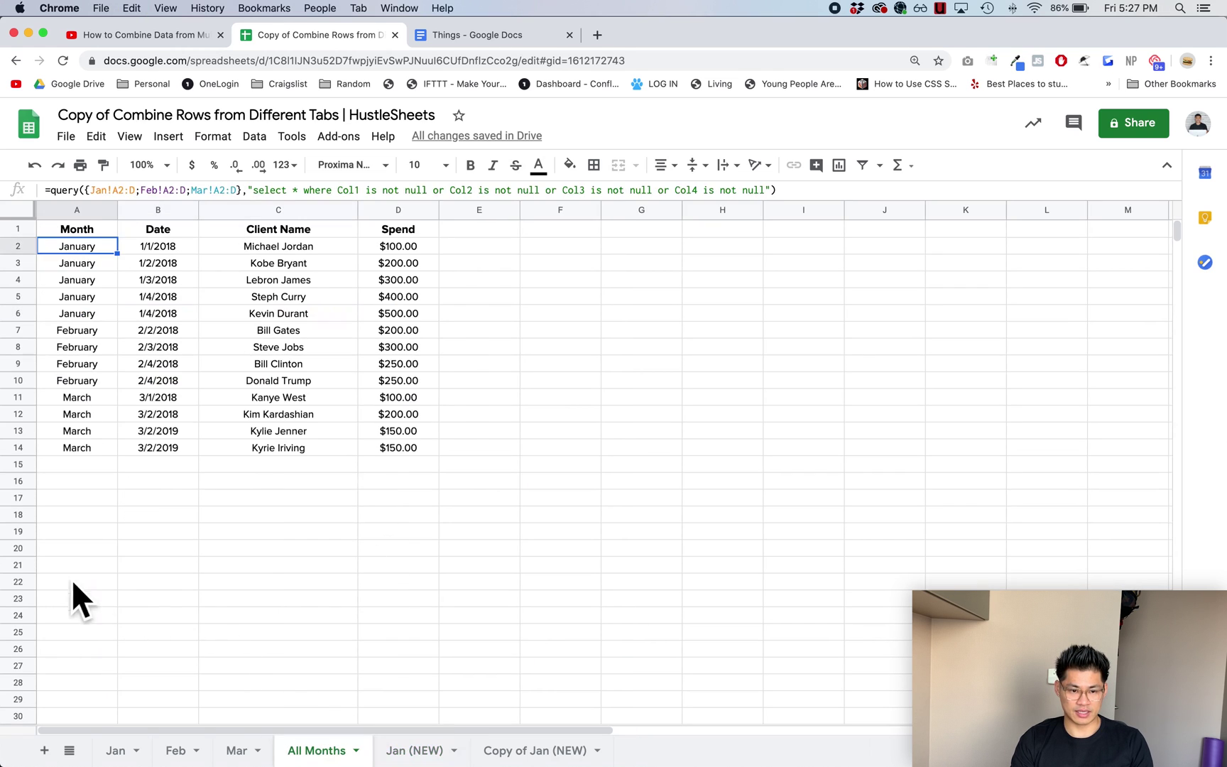
pyautogui.moveTo(65, 567); pyautogui.dragTo(379, 568)
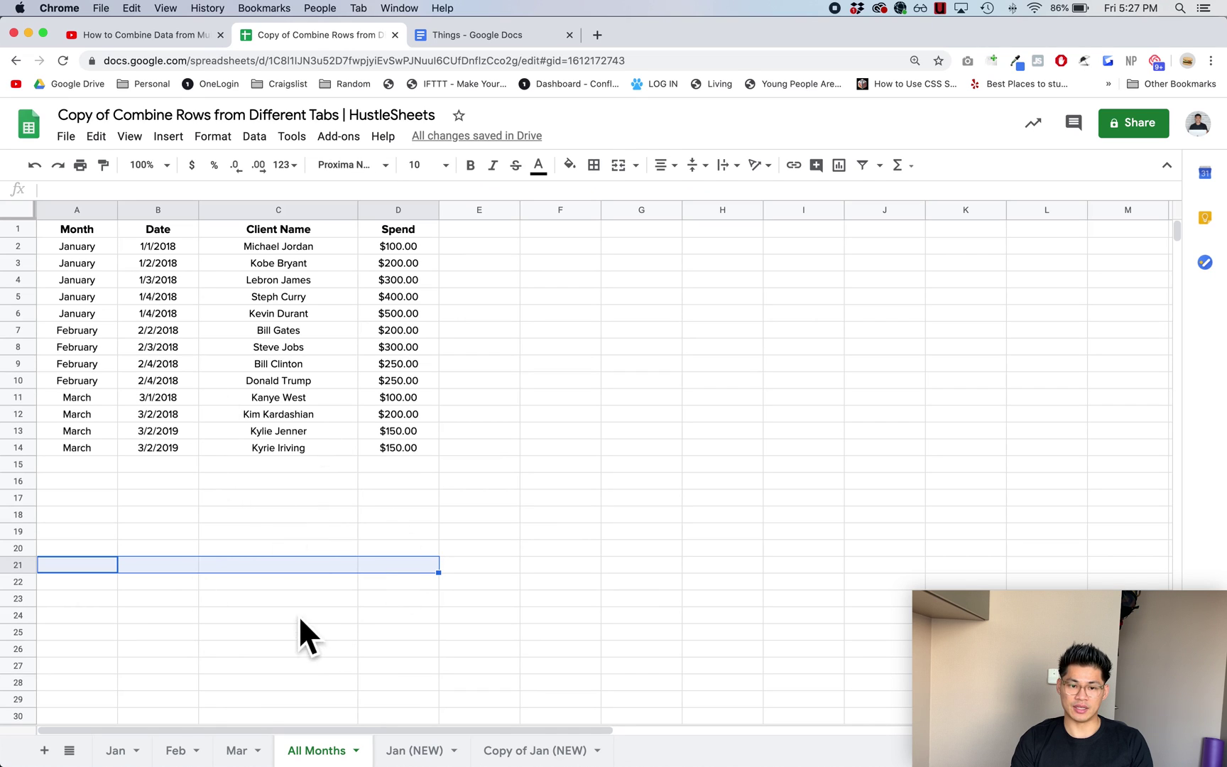
pyautogui.click(271, 483)
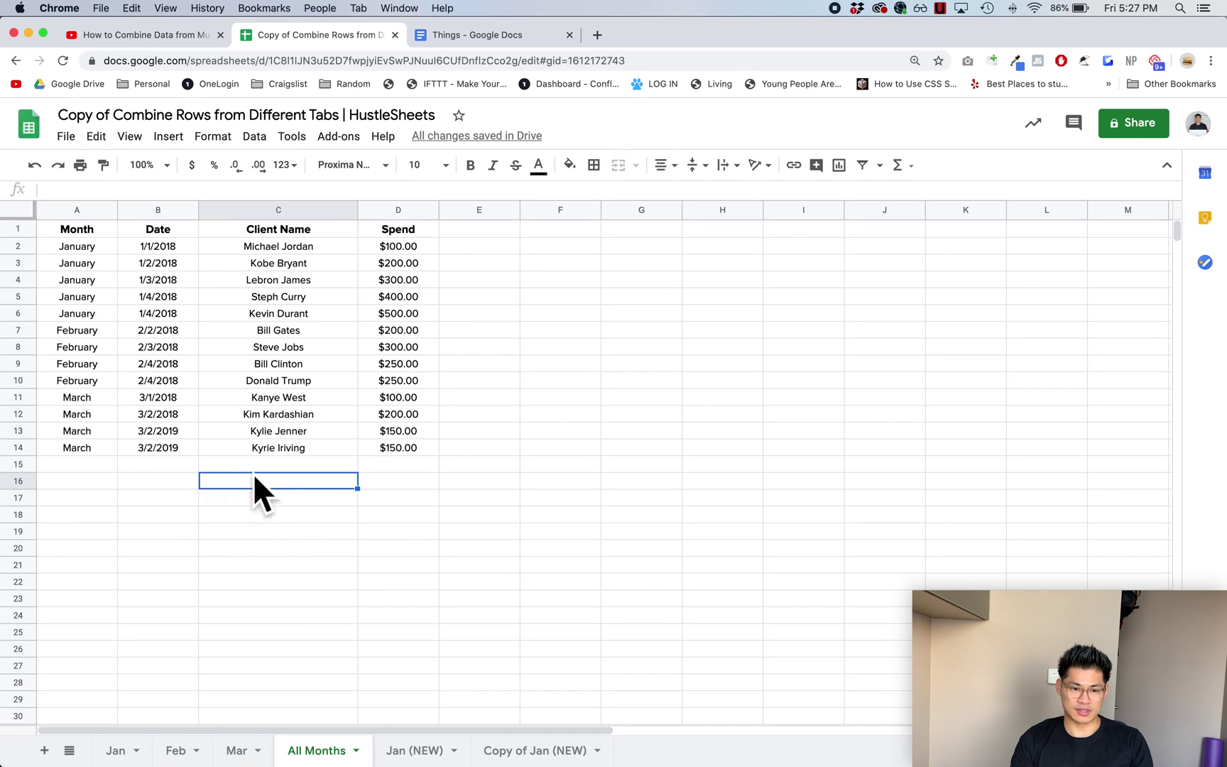
pyautogui.click(429, 753)
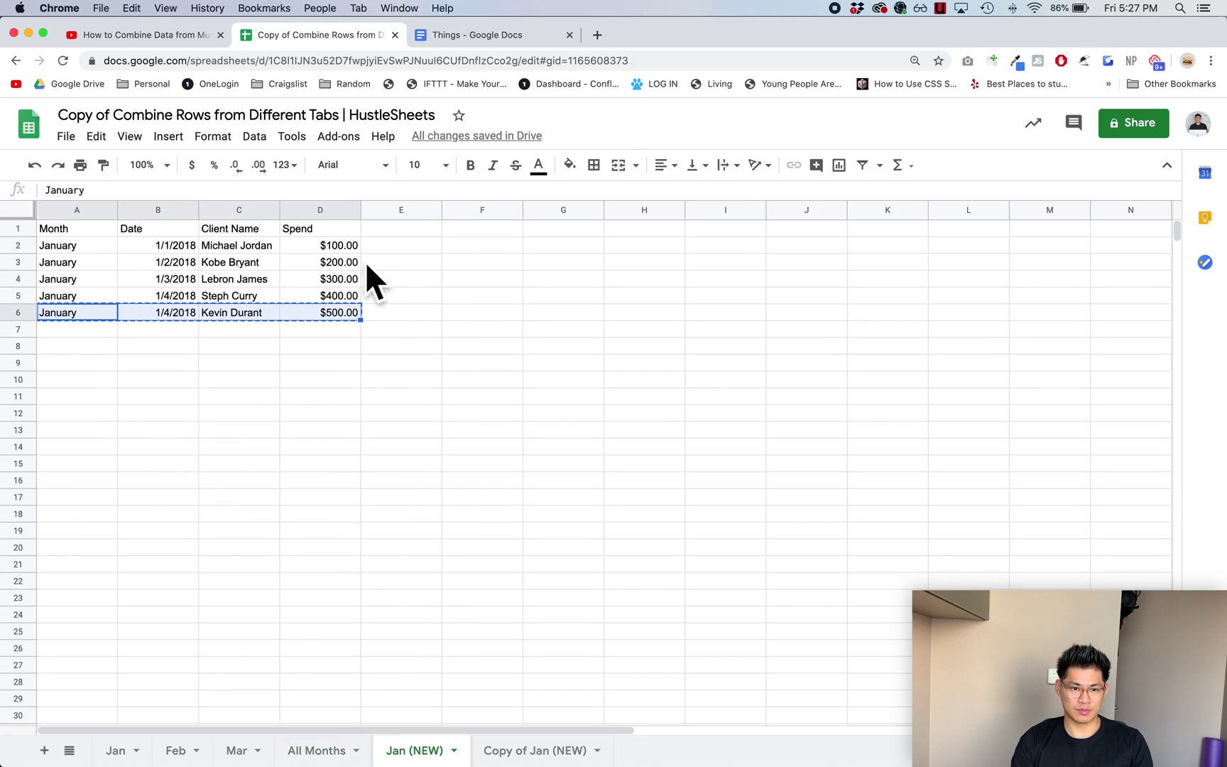
pyautogui.click(66, 231)
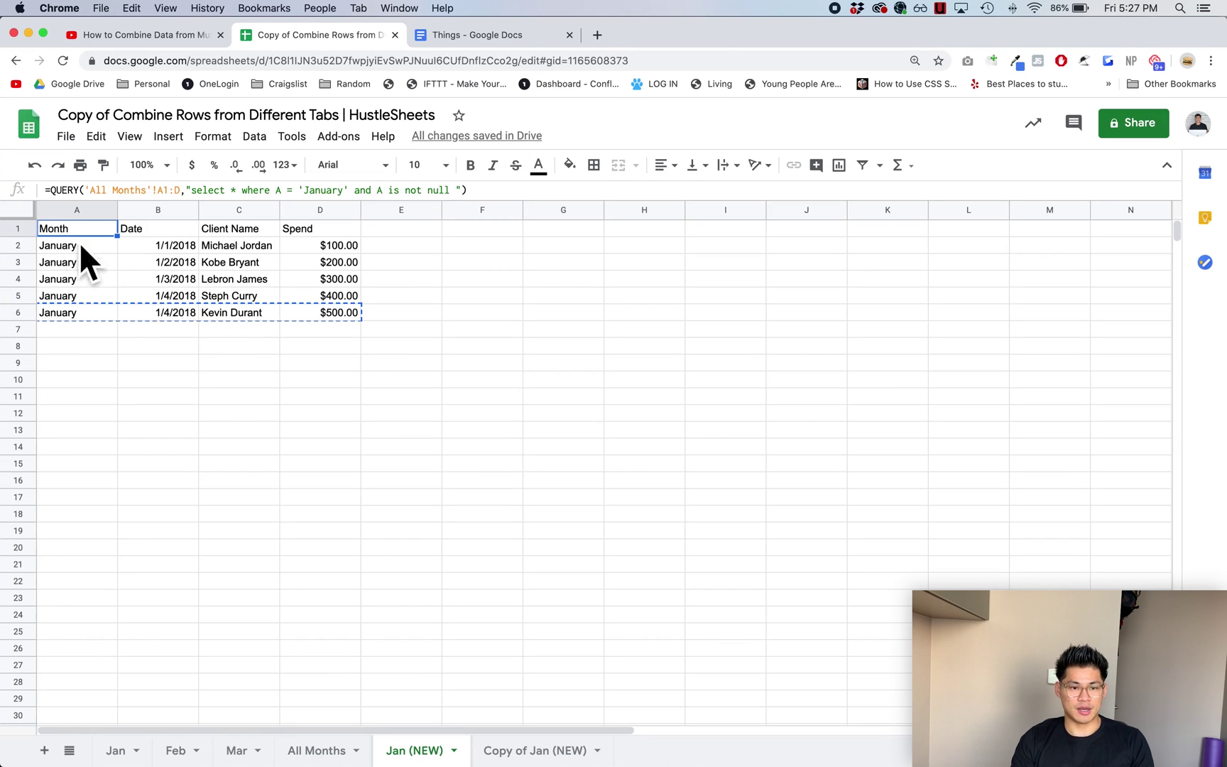
pyautogui.press('Escape')
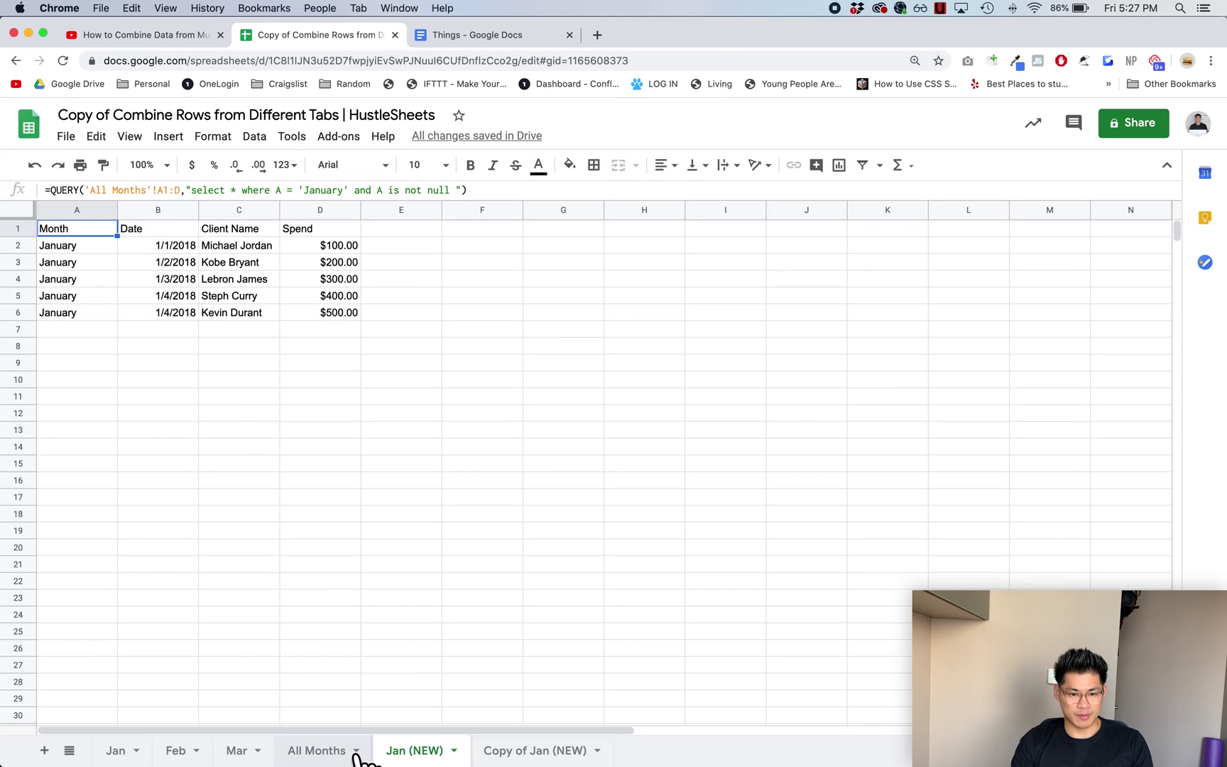
pyautogui.click(317, 751)
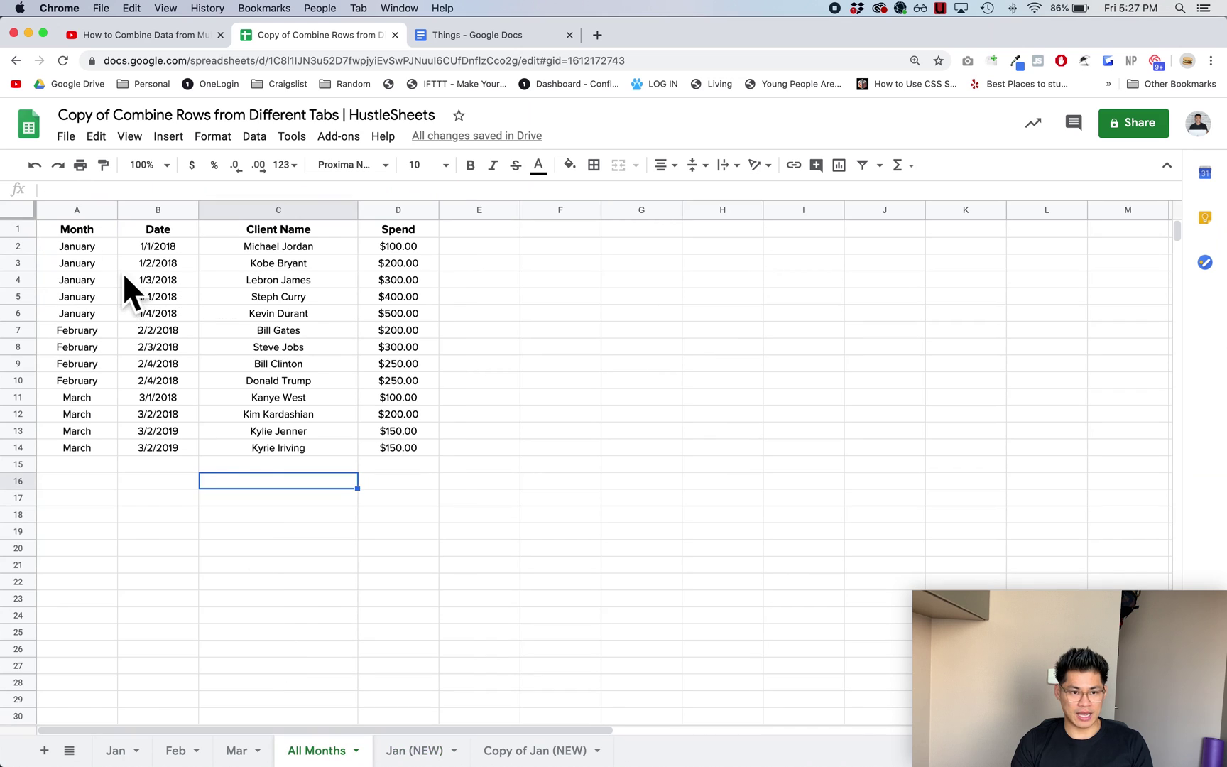
pyautogui.moveTo(92, 238); pyautogui.dragTo(104, 469)
pyautogui.moveTo(84, 248); pyautogui.dragTo(96, 323)
pyautogui.click(101, 294)
pyautogui.moveTo(88, 251); pyautogui.dragTo(113, 533)
pyautogui.click(159, 517)
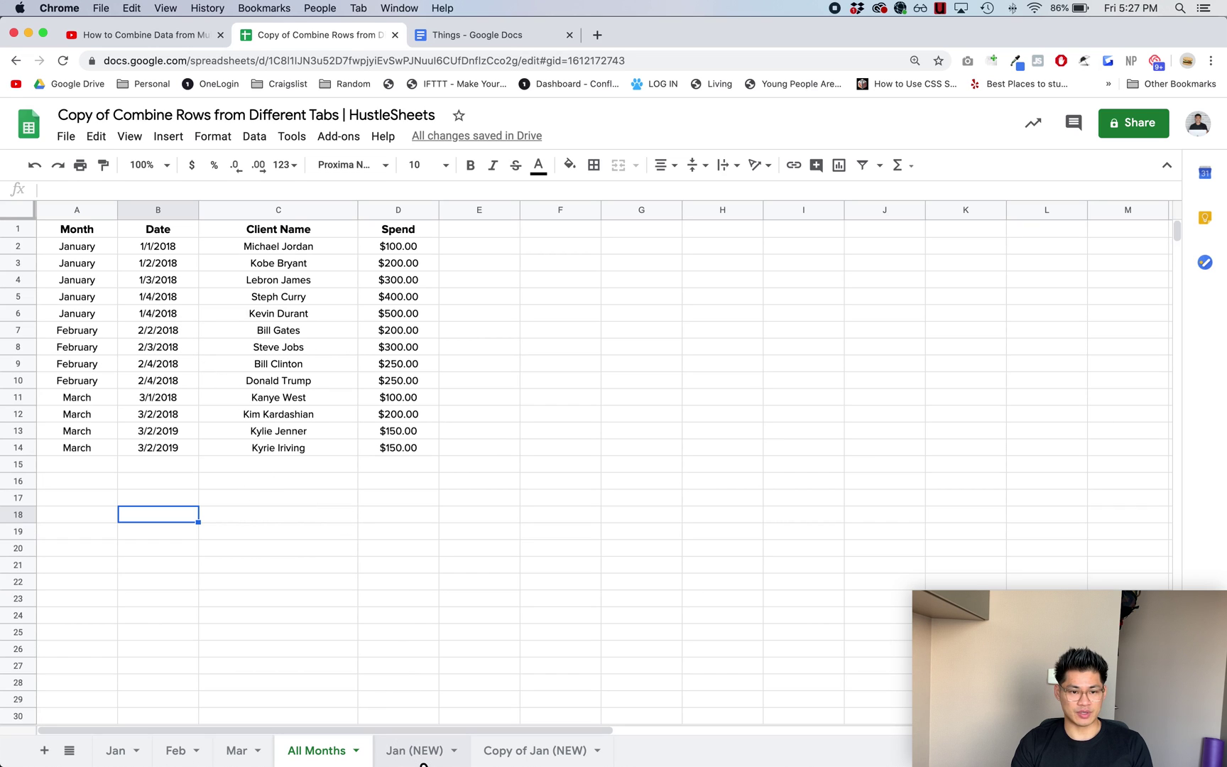
pyautogui.click(415, 750)
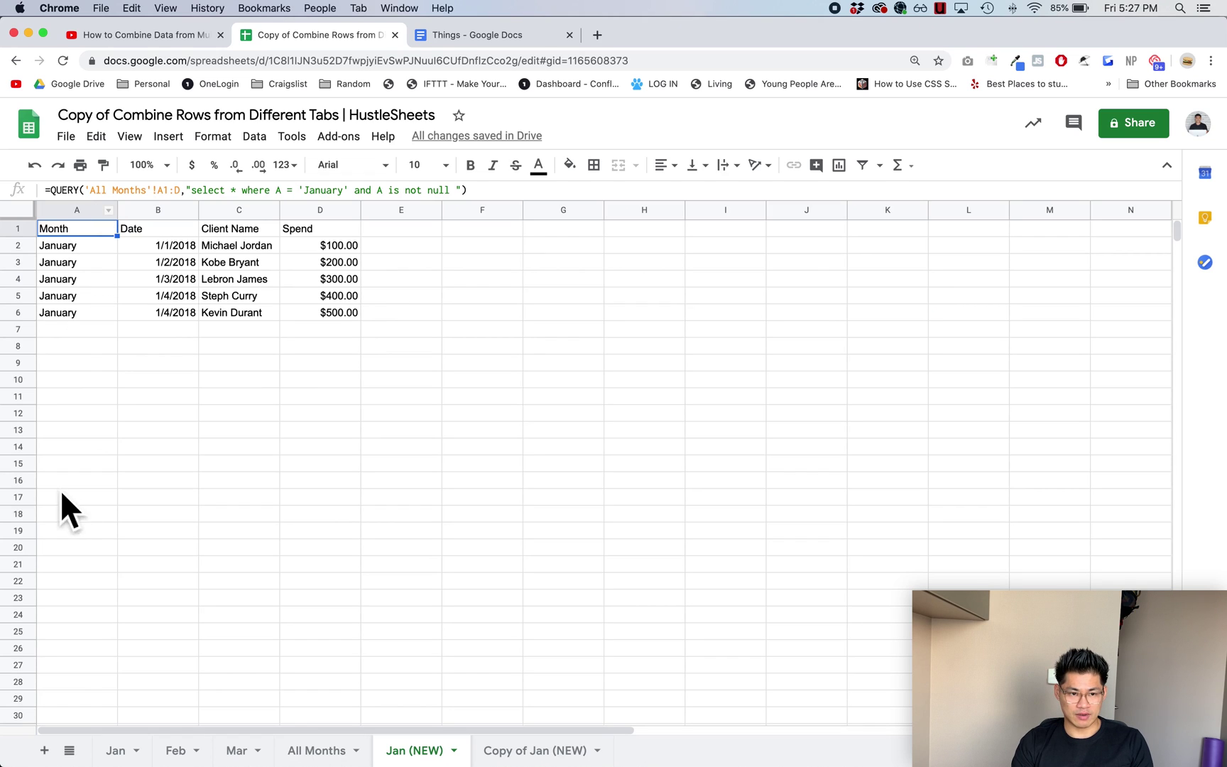
# - Retype Jan (NEW)'s A1 formula as =QUERY('All Months'!A1:D14,"select * where B on the All Months range
pyautogui.press('Delete')
pyautogui.write('=que')
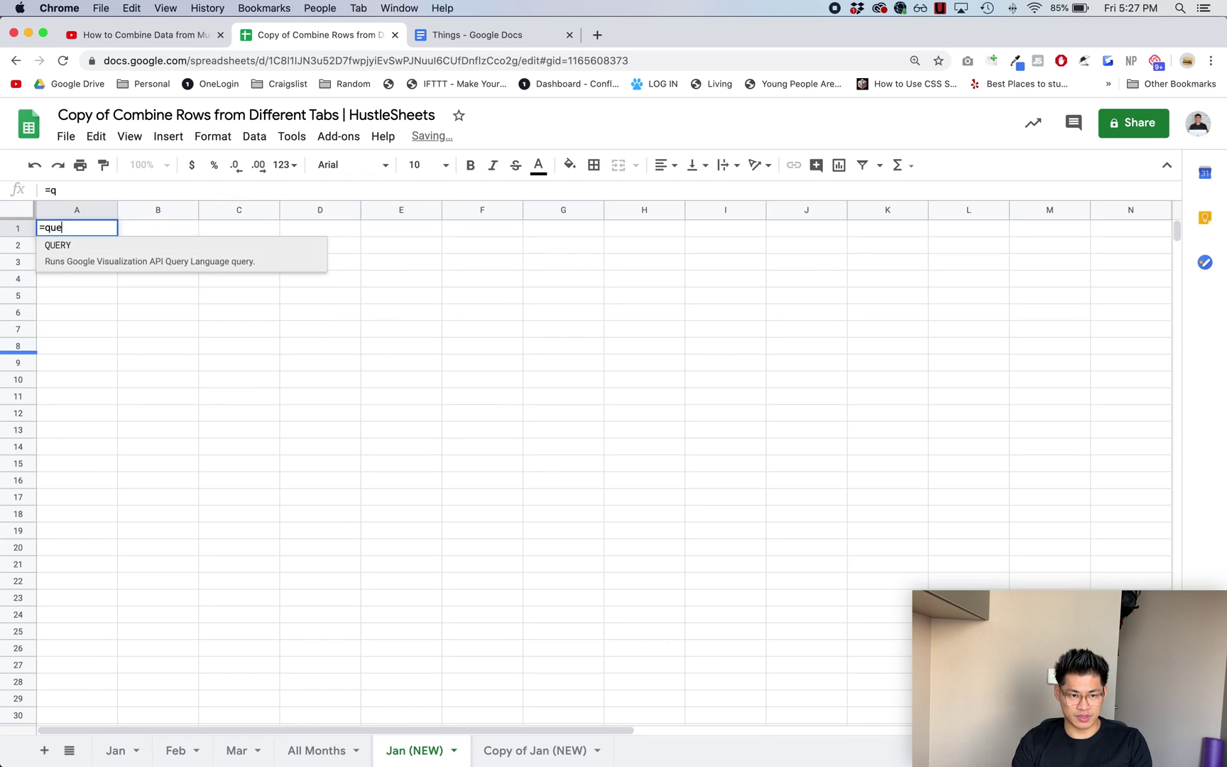
pyautogui.press('Tab')
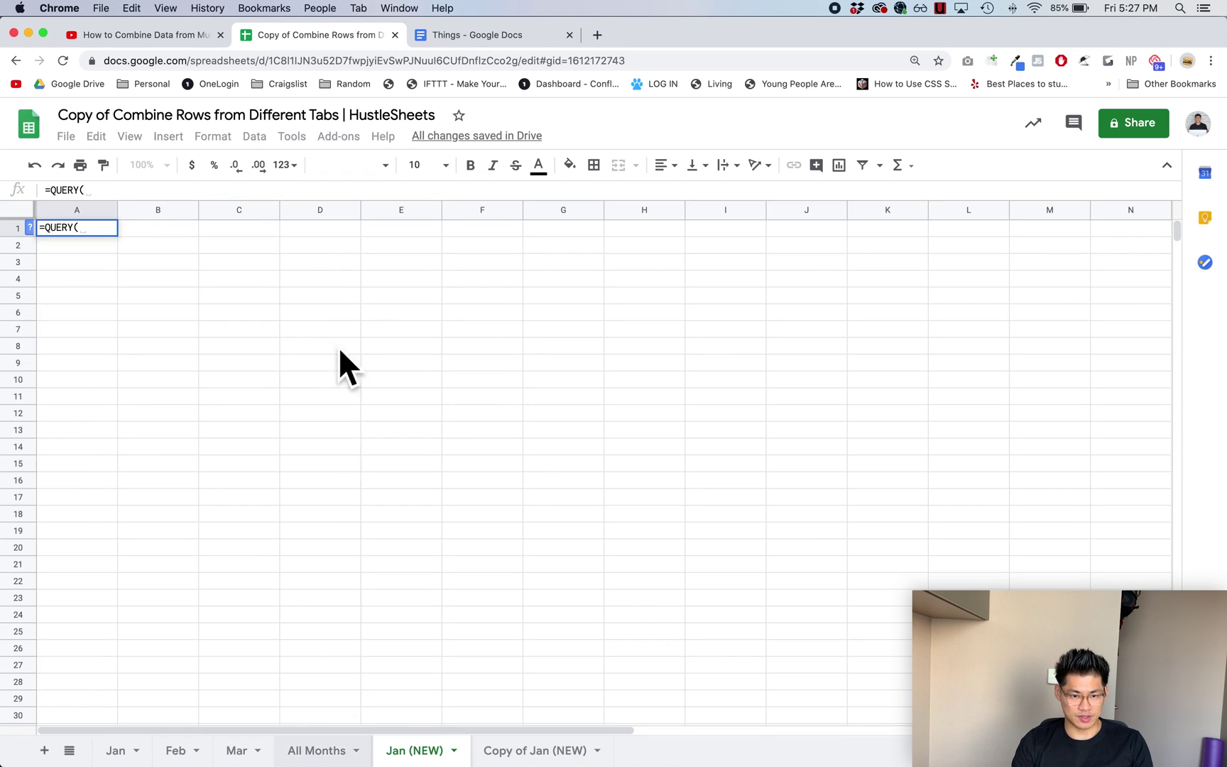
pyautogui.click(355, 759)
pyautogui.moveTo(402, 239); pyautogui.dragTo(79, 449)
pyautogui.write(',"select ')
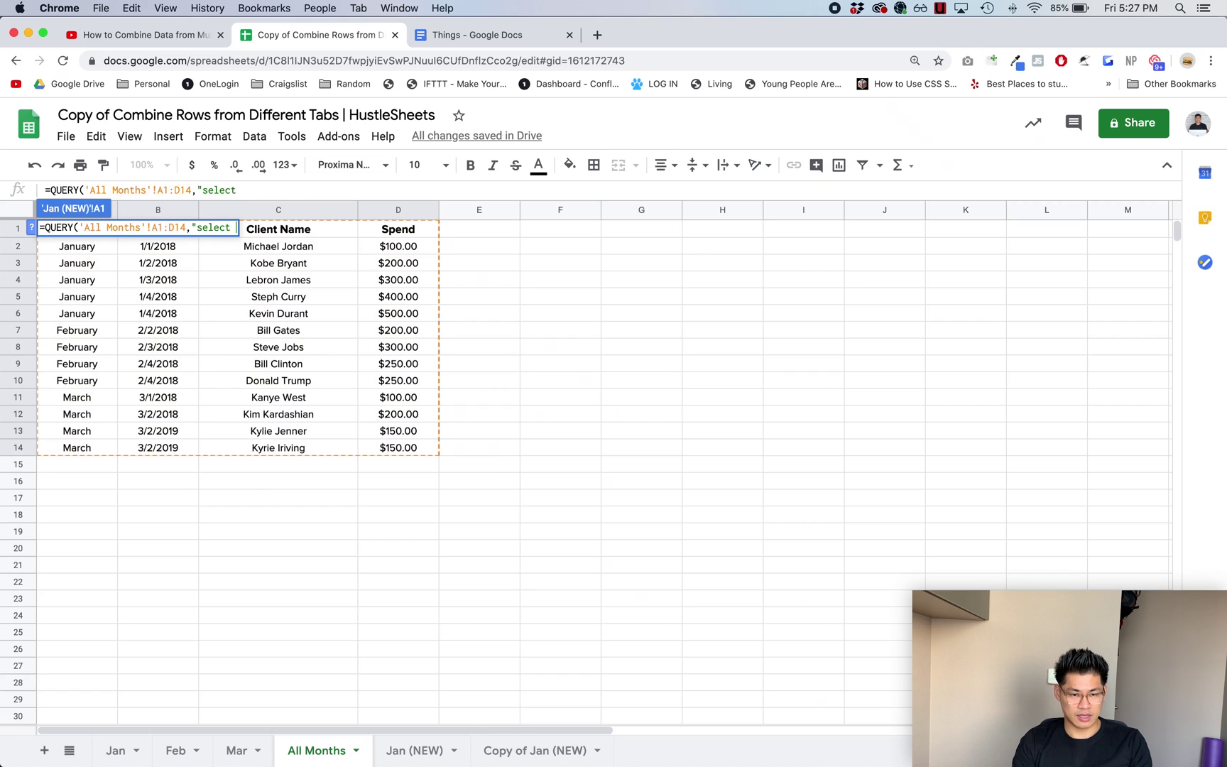
pyautogui.write('* where')
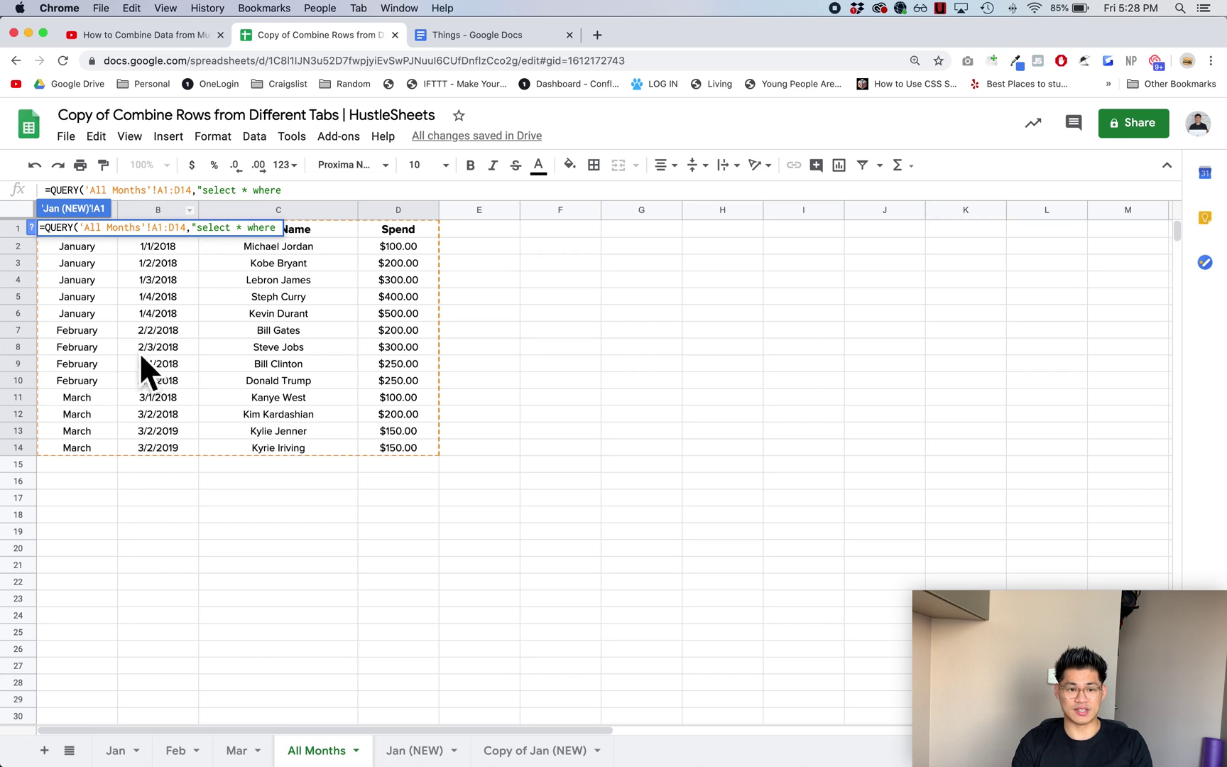
pyautogui.write('B >=')
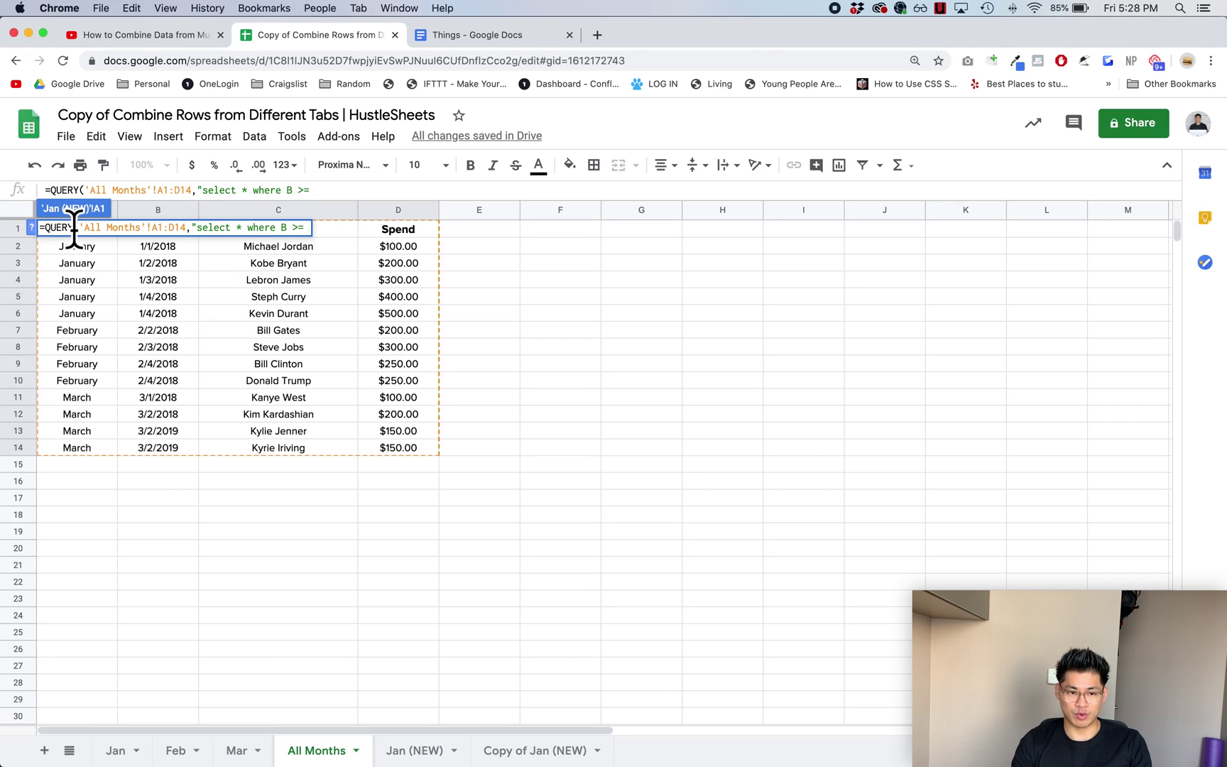
# - Copy the """&text(A1,"yyyy-MM-dd")&""" date line from the Things notes
pyautogui.click(483, 40)
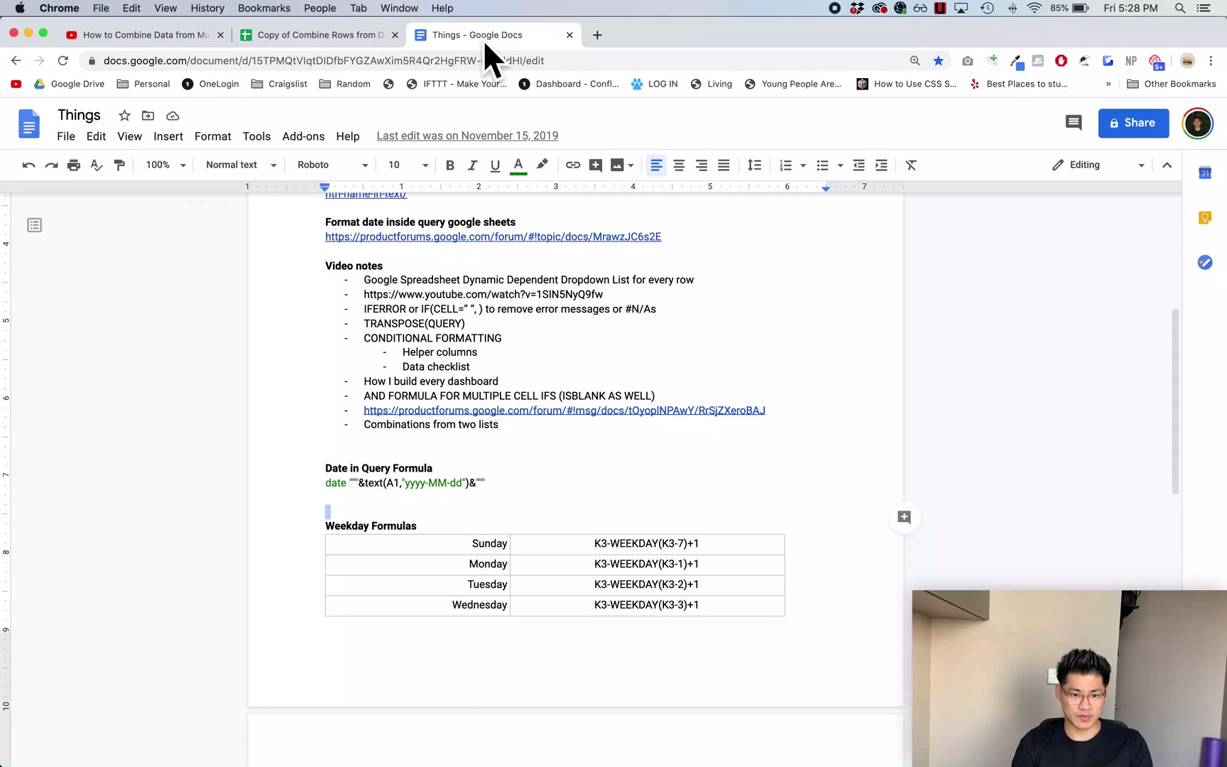
pyautogui.doubleClick(388, 497)
pyautogui.click(405, 507)
pyautogui.doubleClick(420, 486)
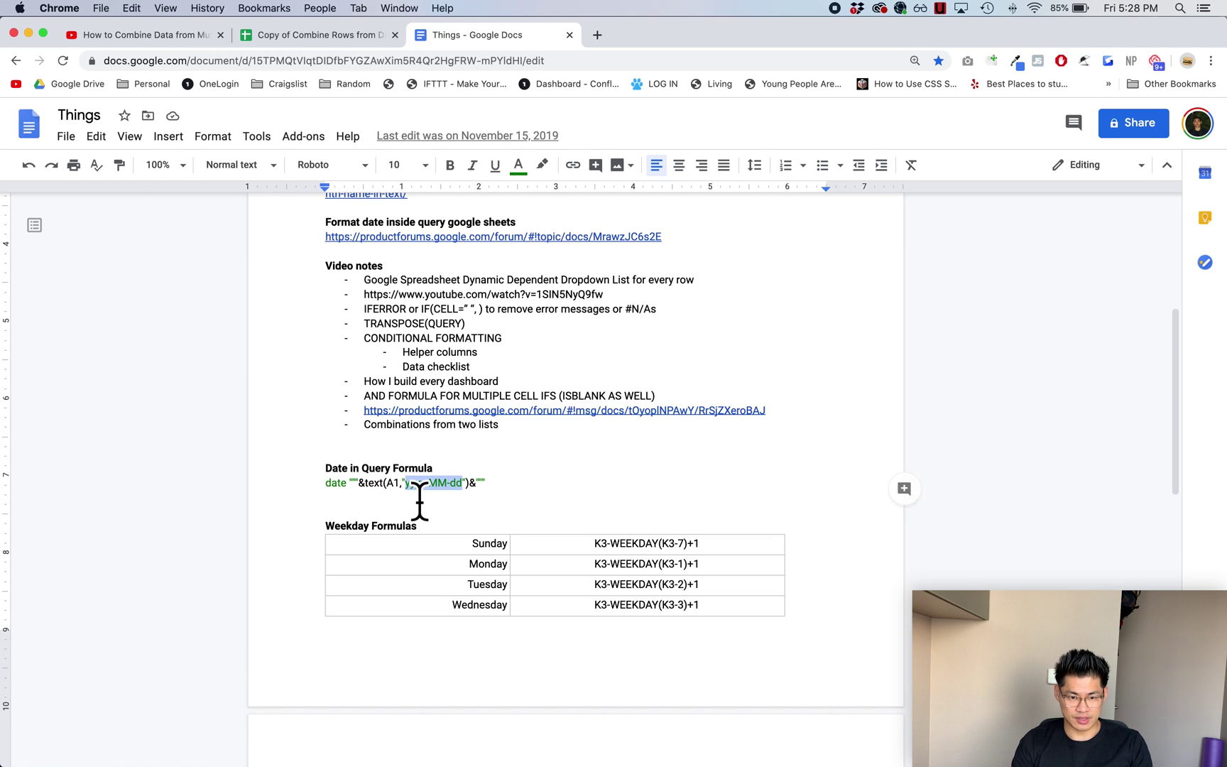
pyautogui.tripleClick(420, 496)
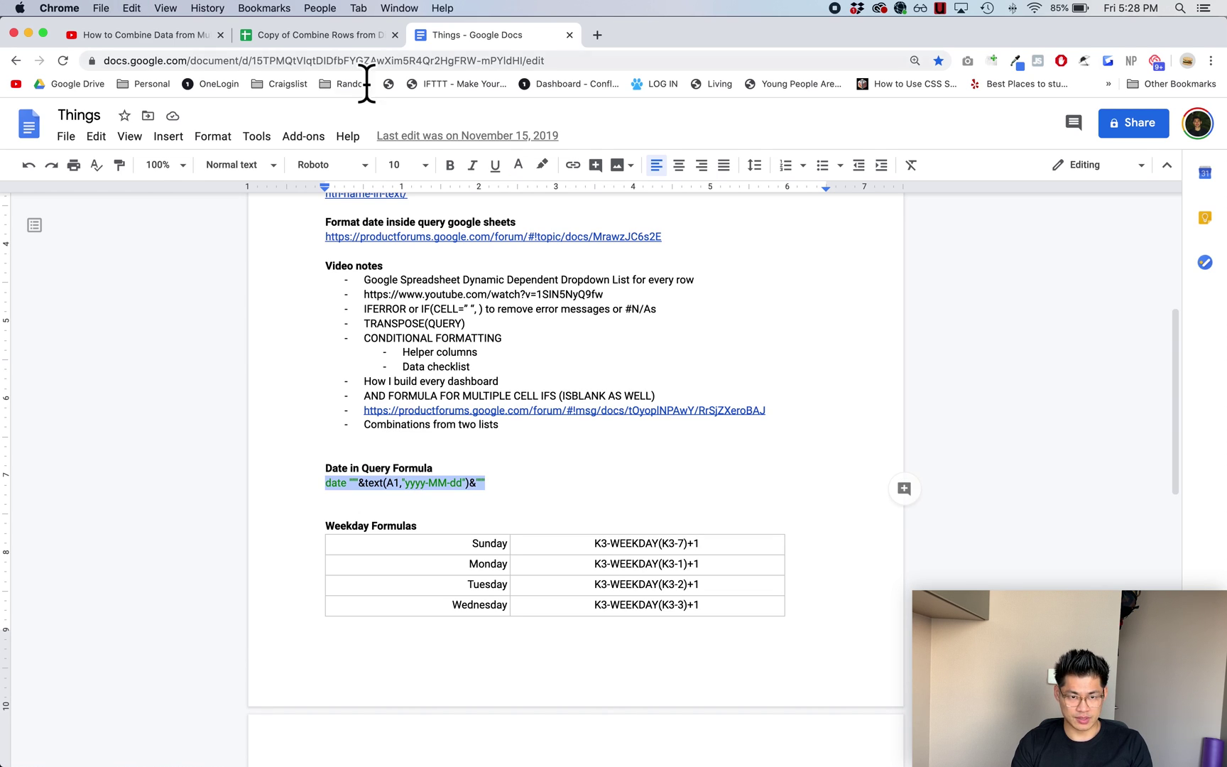
pyautogui.click(340, 40)
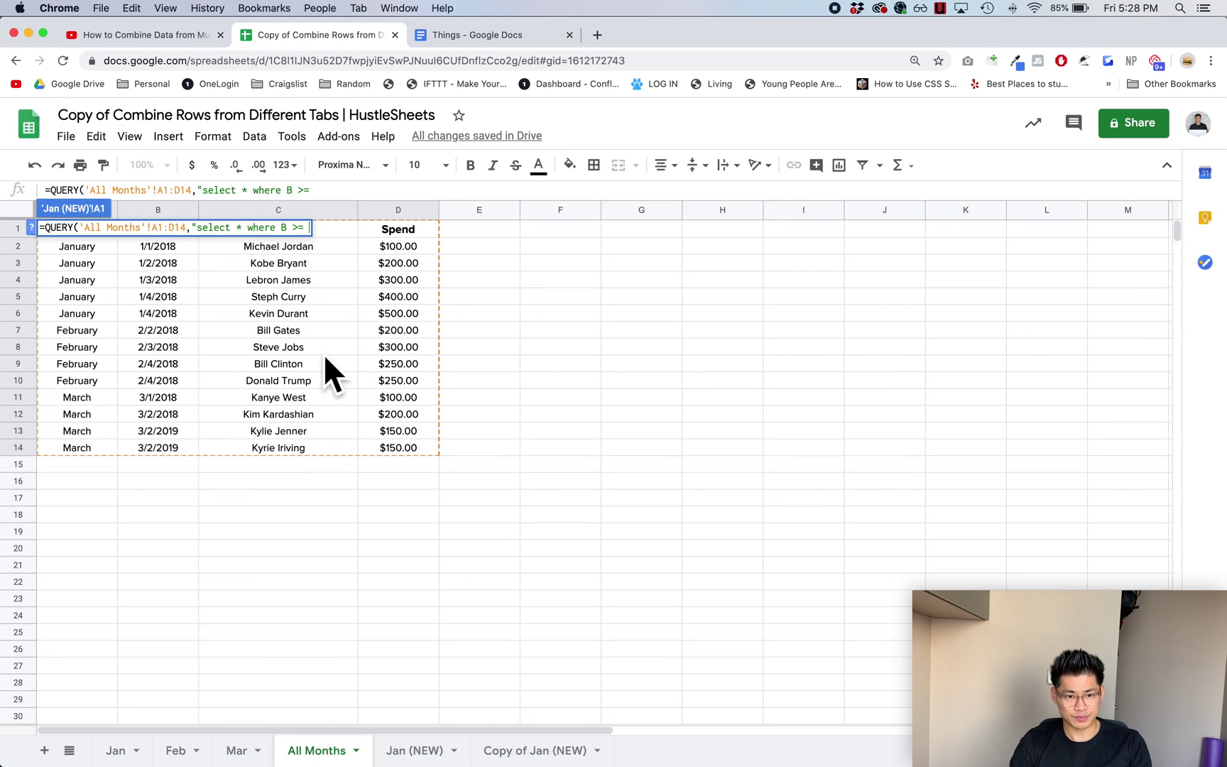
# - Paste the date snippet after B >=, set text()'s argument to "2018-1-1", and close the formula
pyautogui.write('date """&text(A1,"yyyy-MM-dd")&"""')
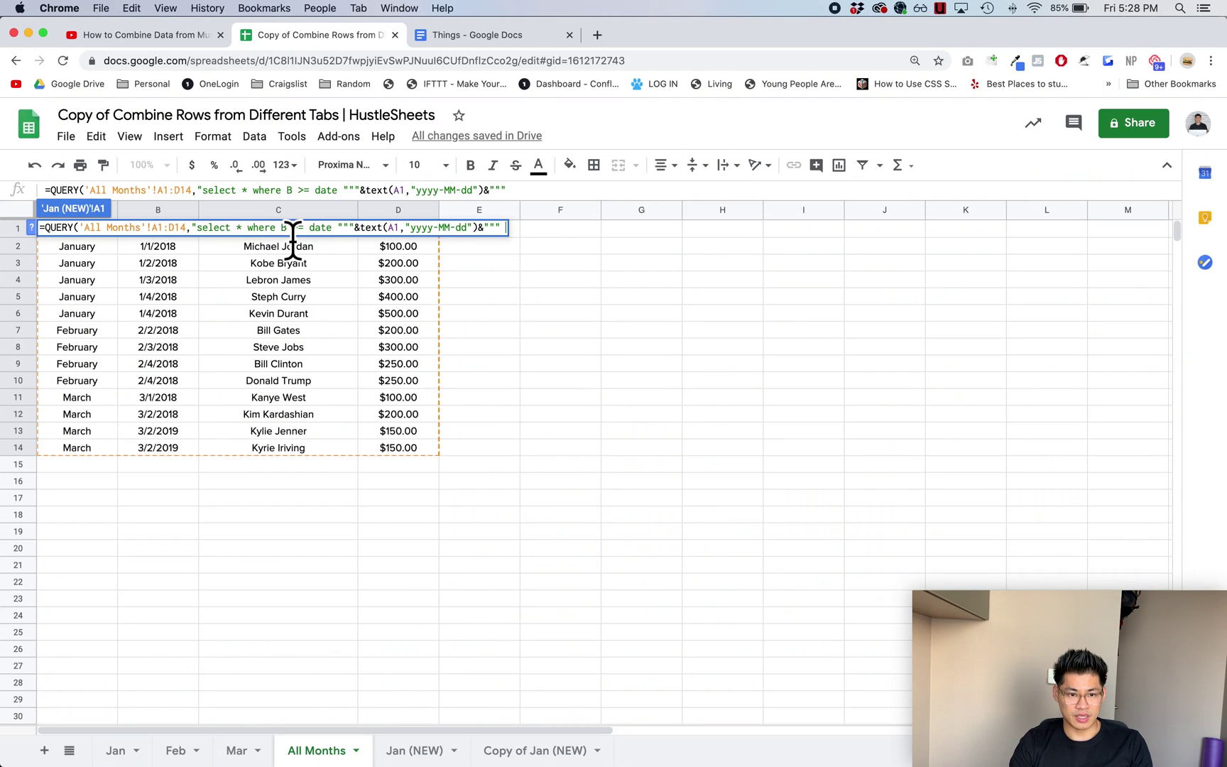
pyautogui.doubleClick(319, 228)
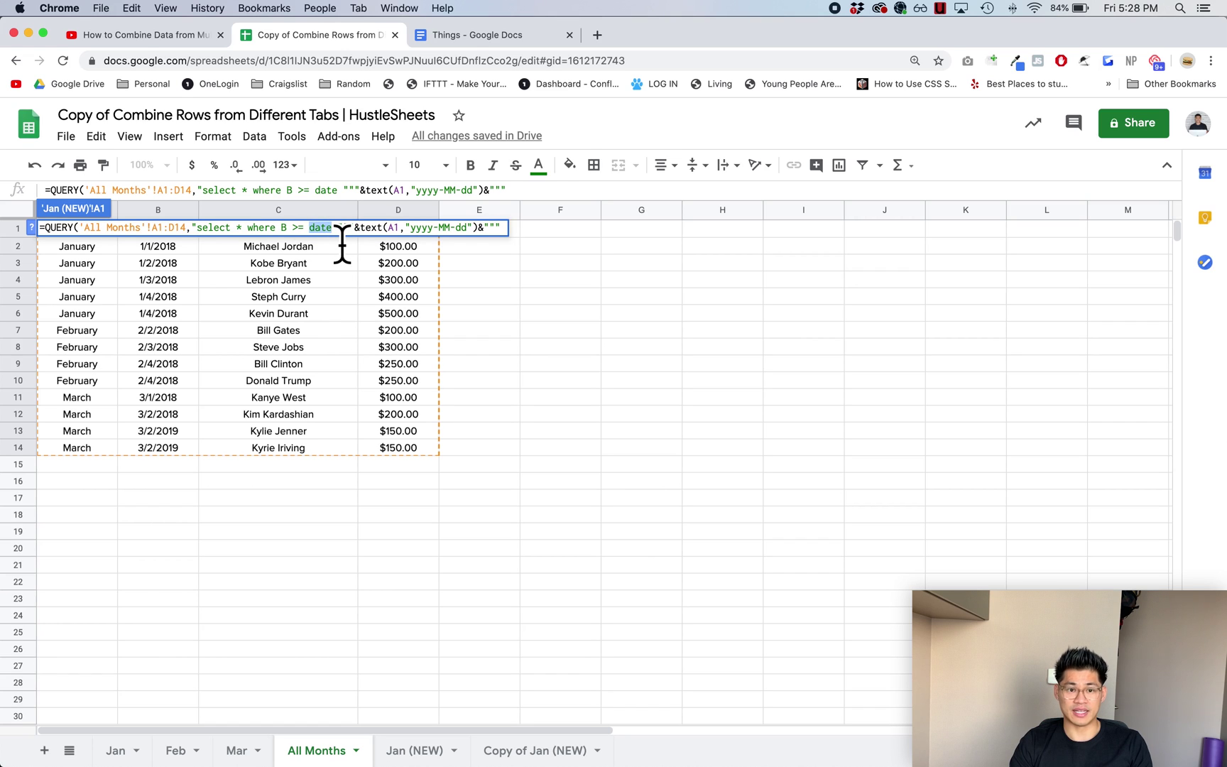
pyautogui.click(392, 228)
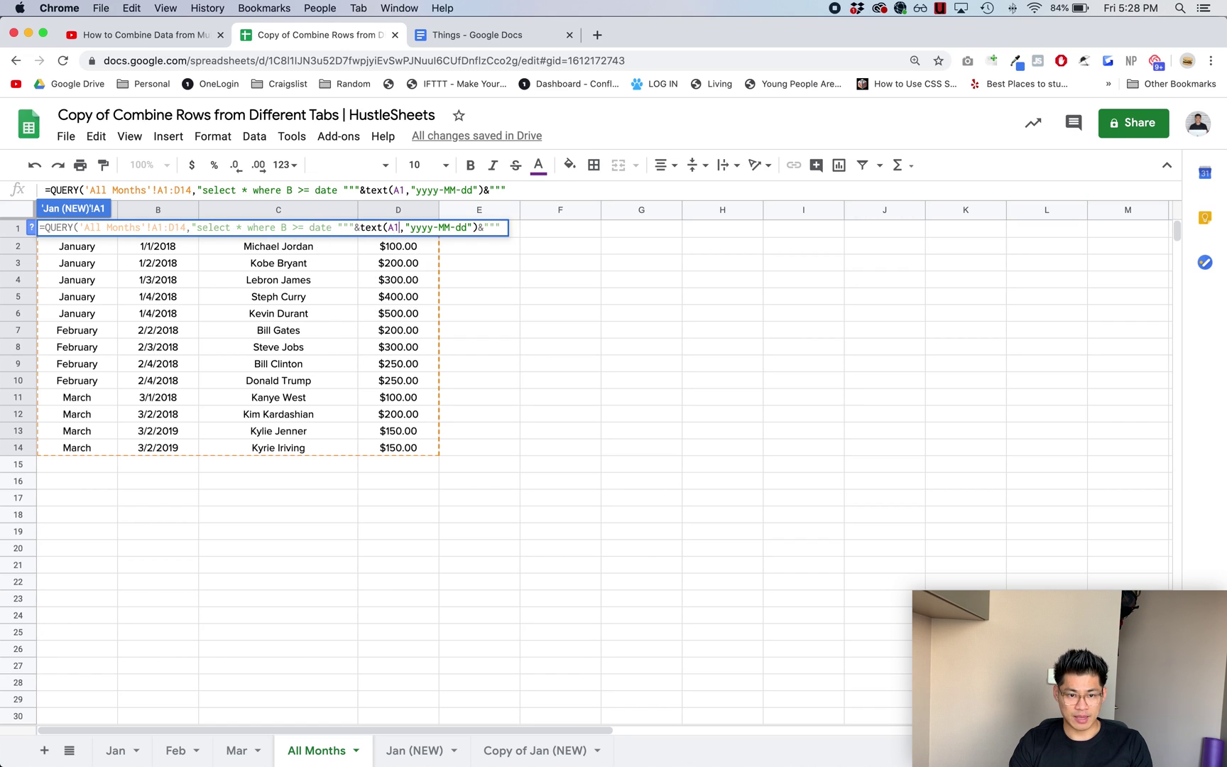
pyautogui.press('BackSpace')
pyautogui.press('BackSpace')
pyautogui.write('"')
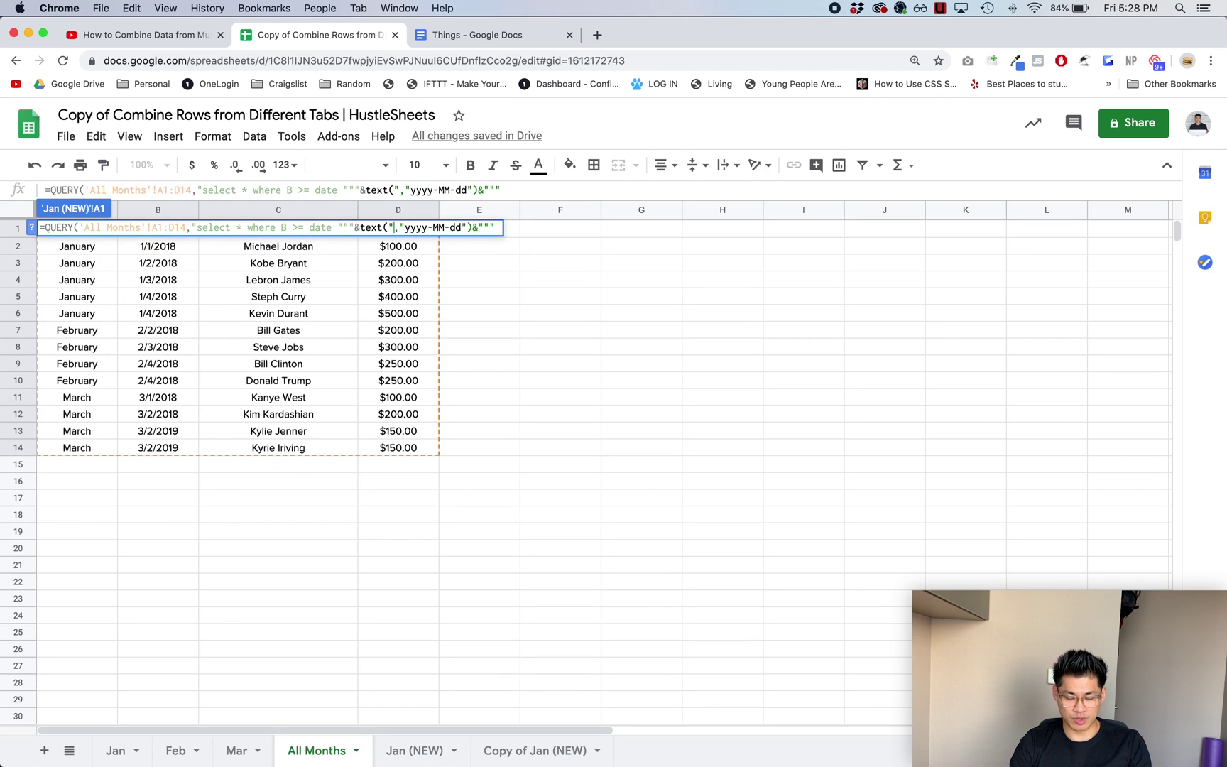
pyautogui.write('2018-1-1')
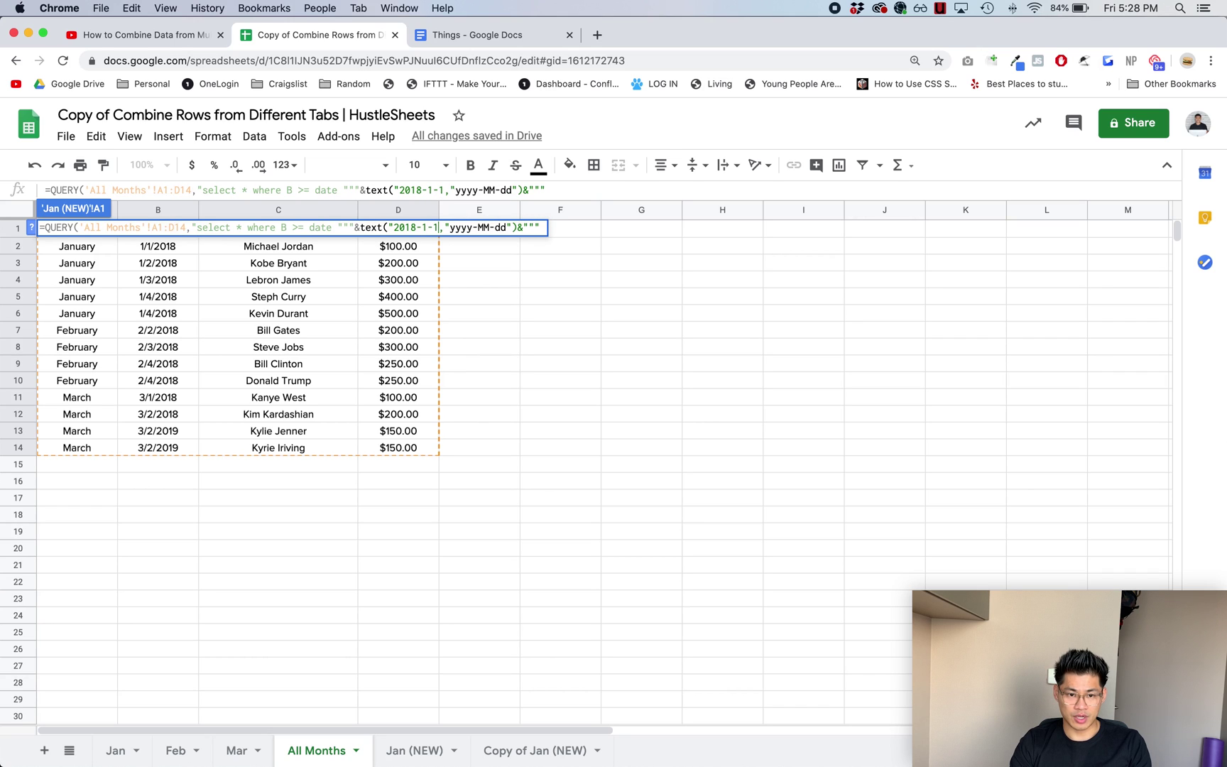
pyautogui.write('"')
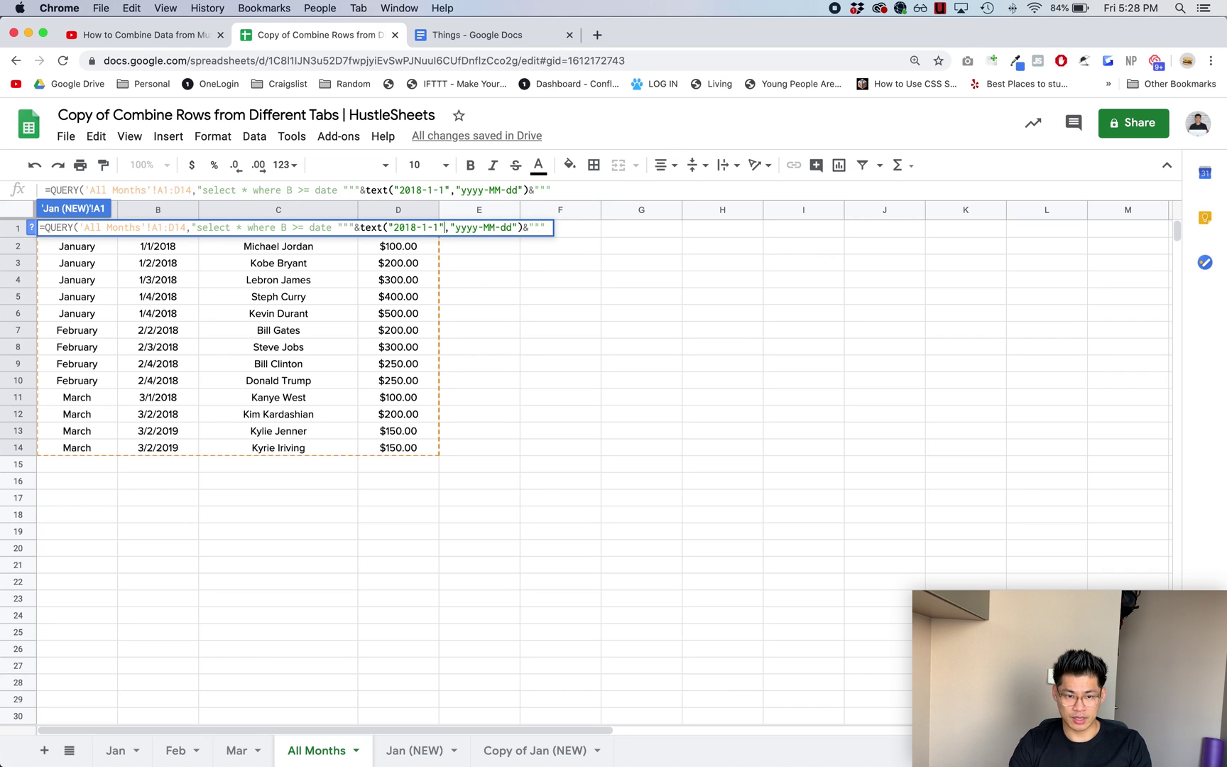
pyautogui.click(551, 227)
pyautogui.write('")')
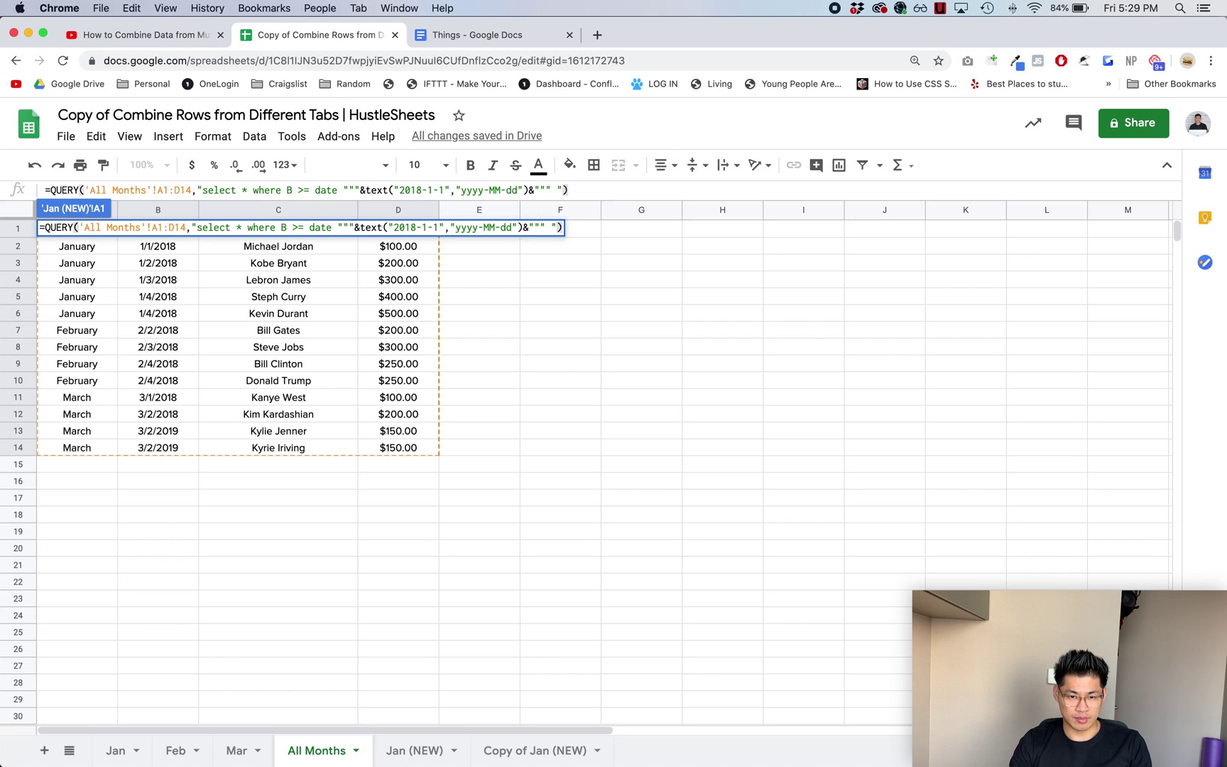
pyautogui.press('Return')
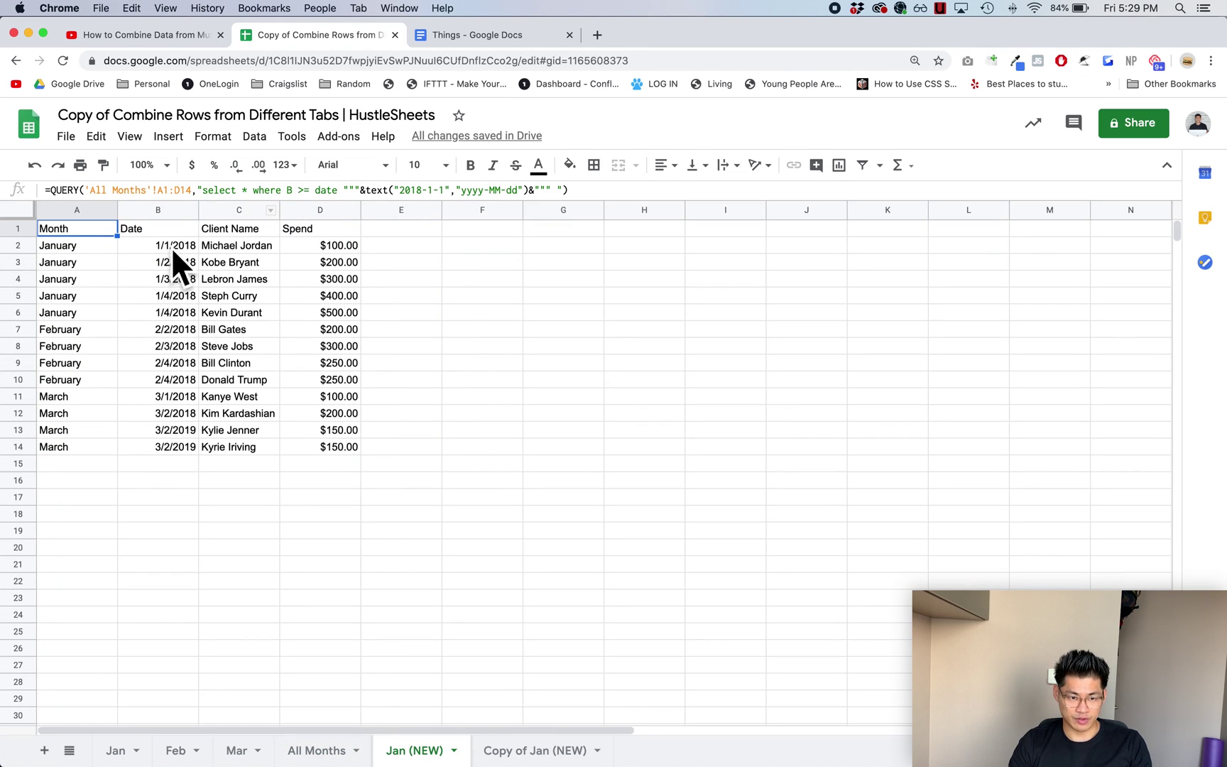
# - Duplicate the B >= date condition within Jan (NEW)'s A1 formula
pyautogui.moveTo(290, 199); pyautogui.dragTo(375, 199)
pyautogui.click(288, 199)
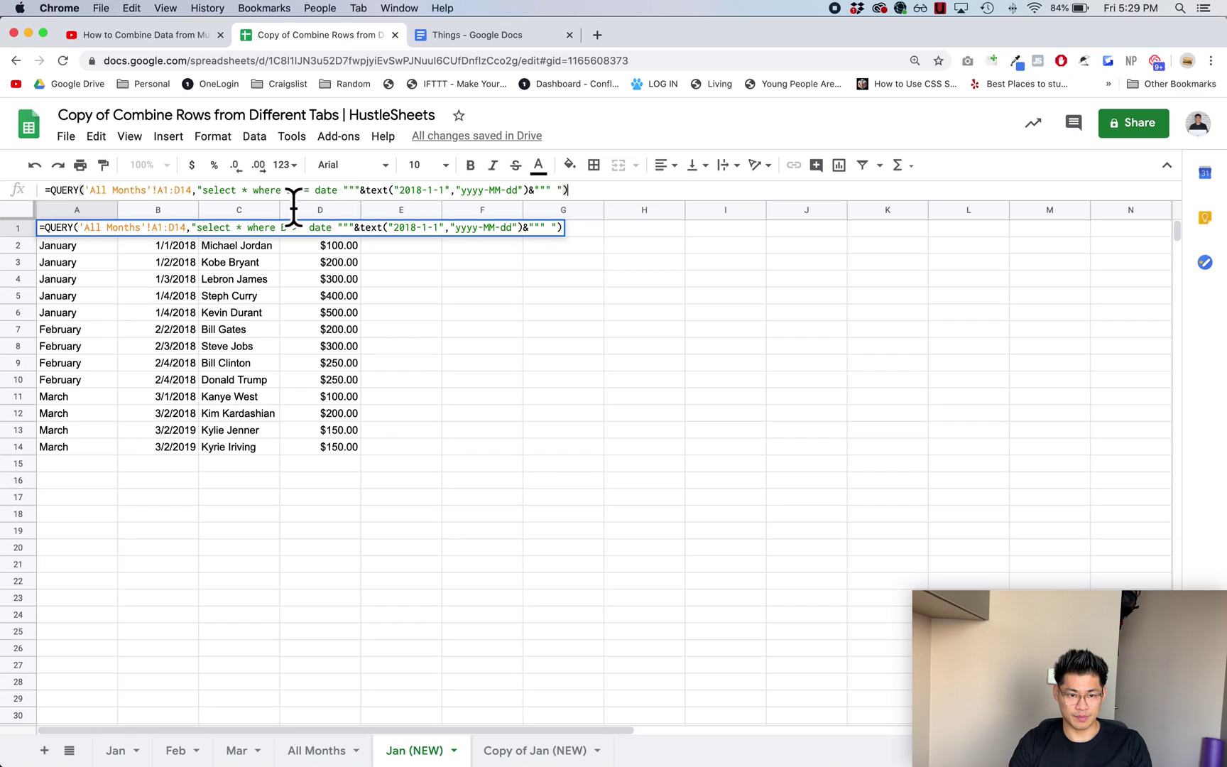
pyautogui.moveTo(292, 199); pyautogui.dragTo(553, 200)
pyautogui.press('cmd+c')
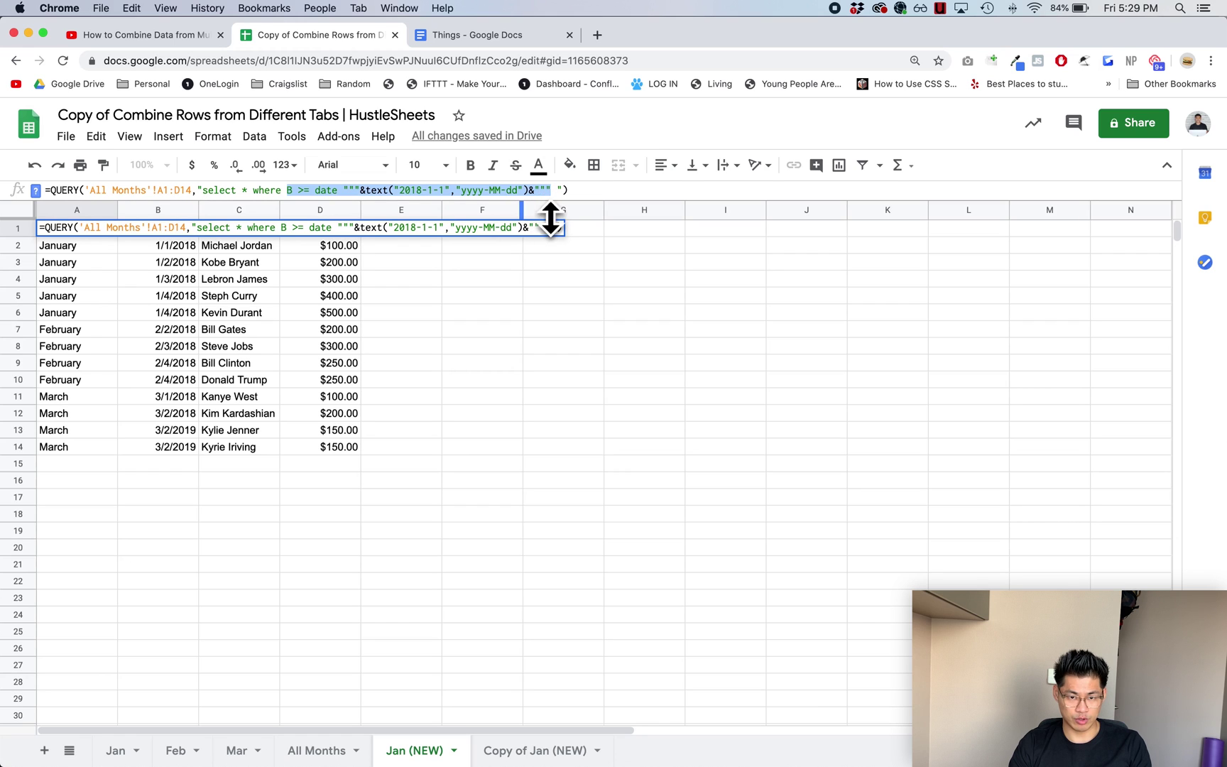
pyautogui.press('Right')
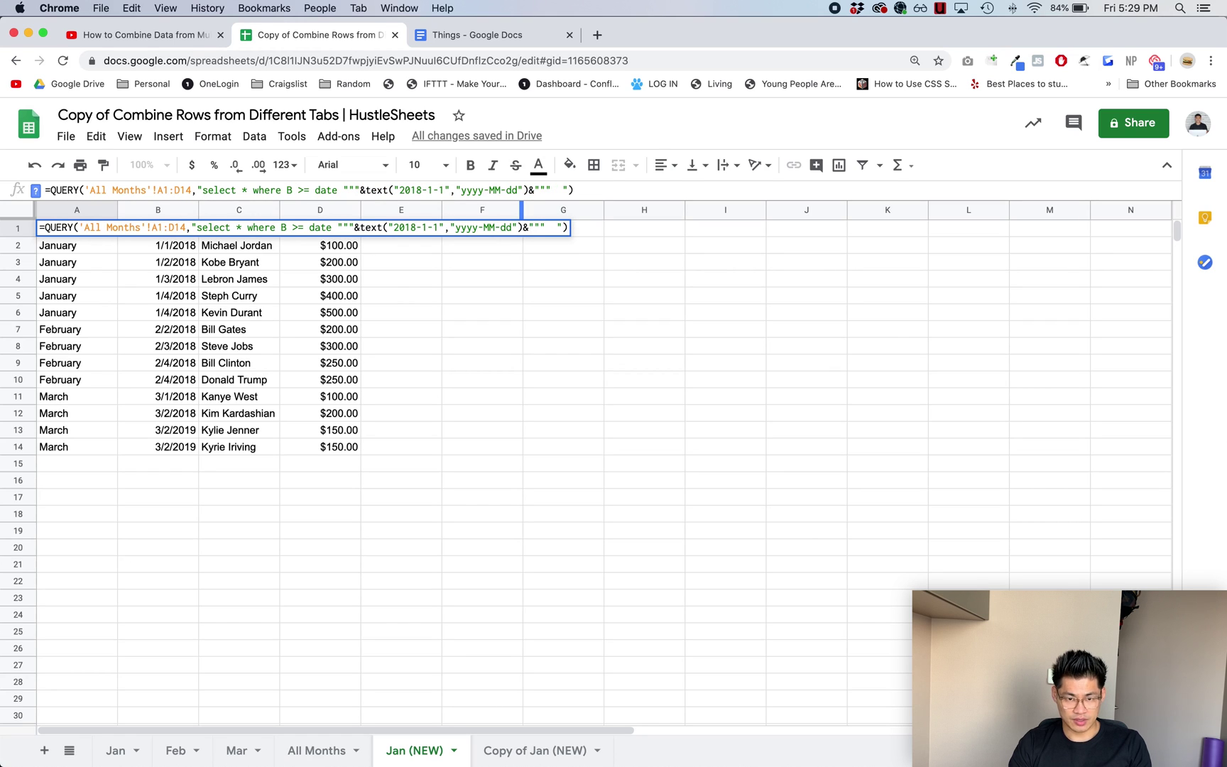
pyautogui.press('cmd+v')
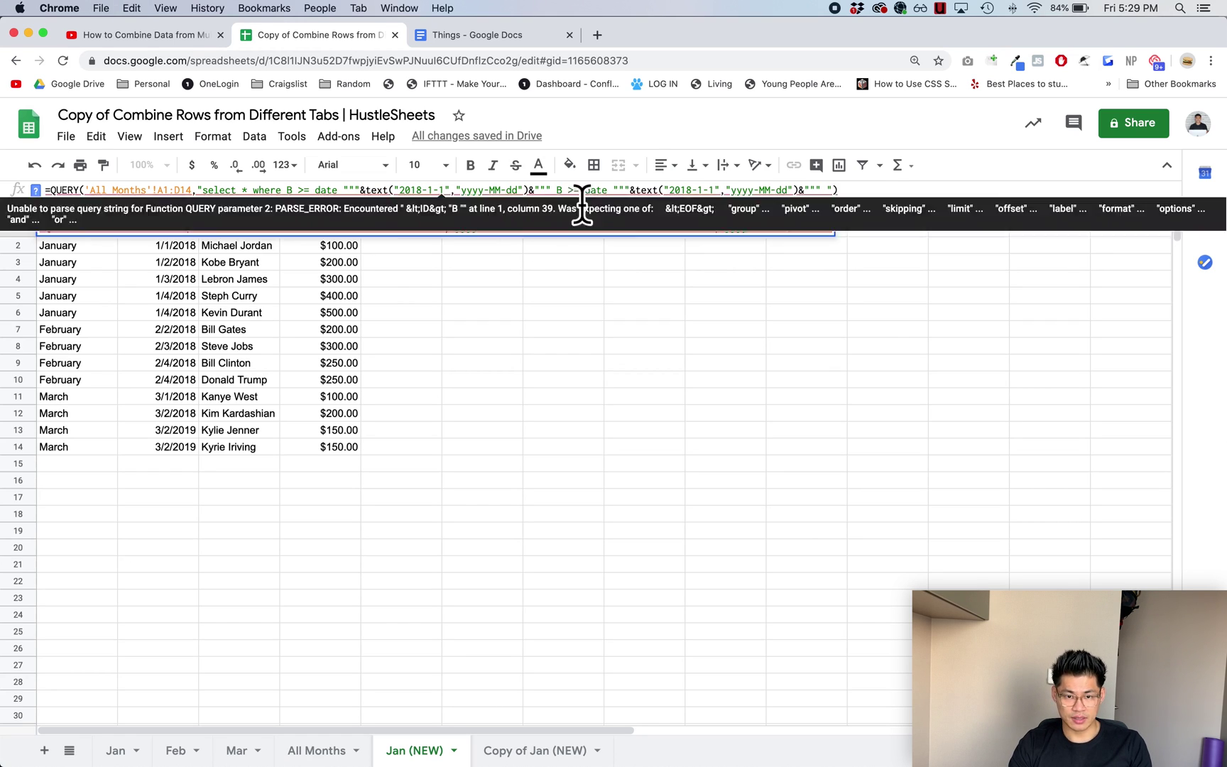
# - Change the second condition to B <= date "2018-1-31" and commit the formula
pyautogui.click(576, 190)
pyautogui.press('BackSpace')
pyautogui.write('<')
pyautogui.click(694, 191)
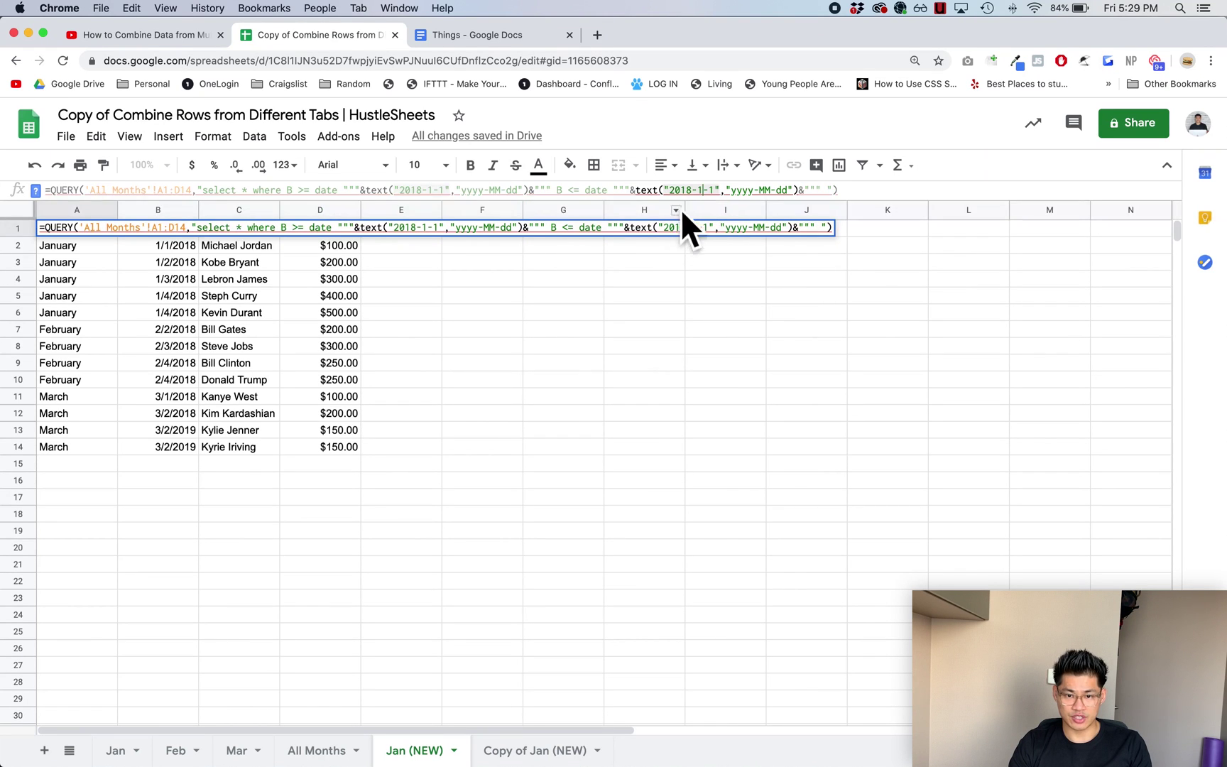
pyautogui.write('3')
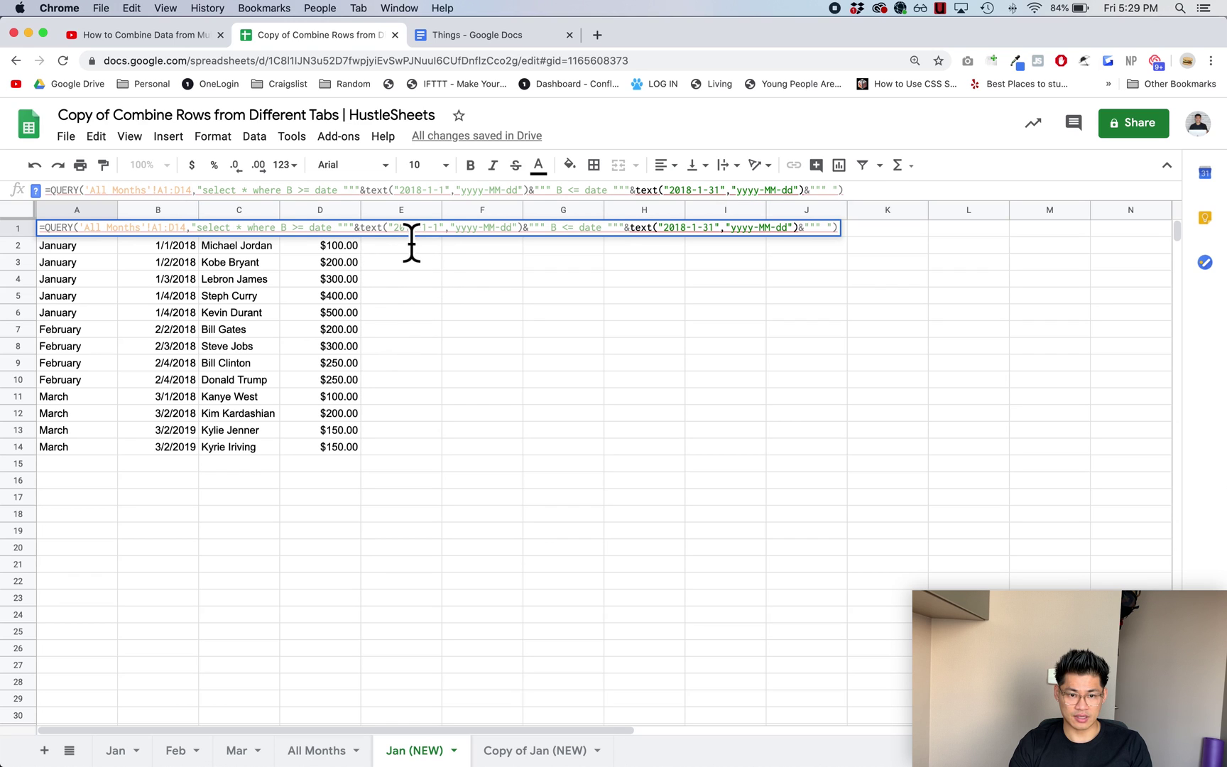
pyautogui.click(439, 227)
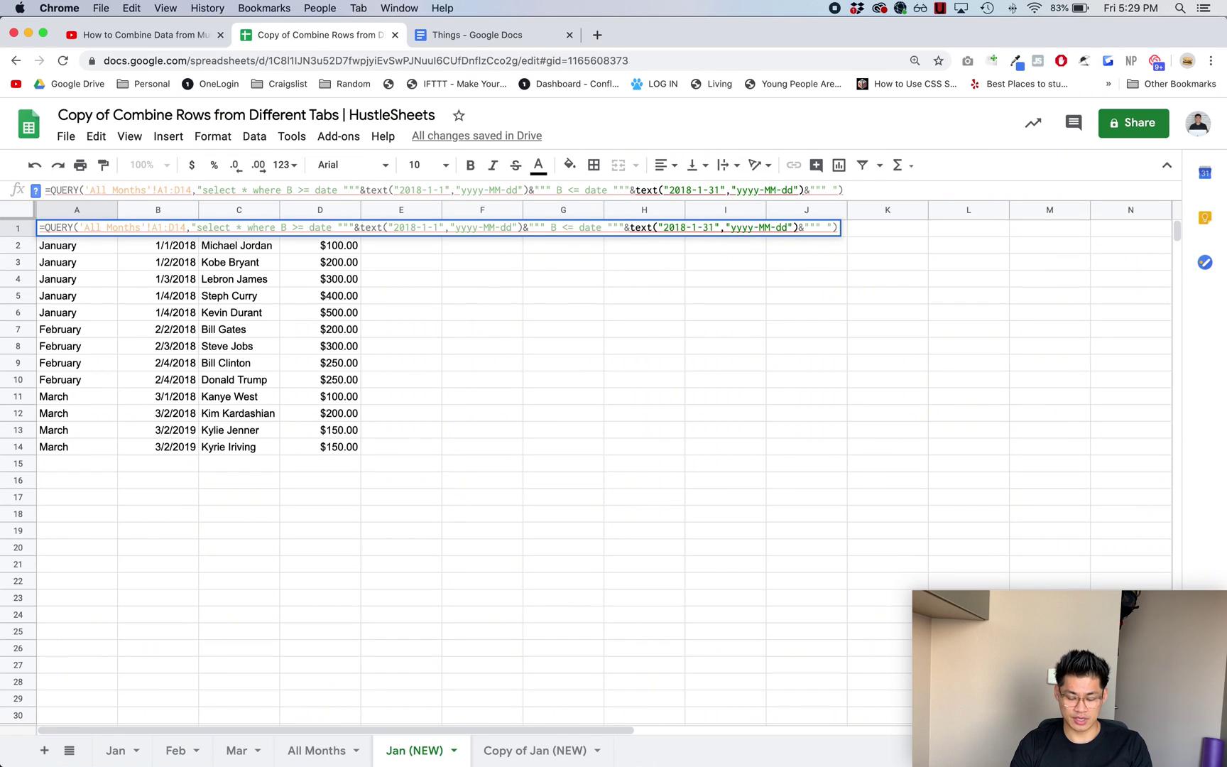
pyautogui.press('Return')
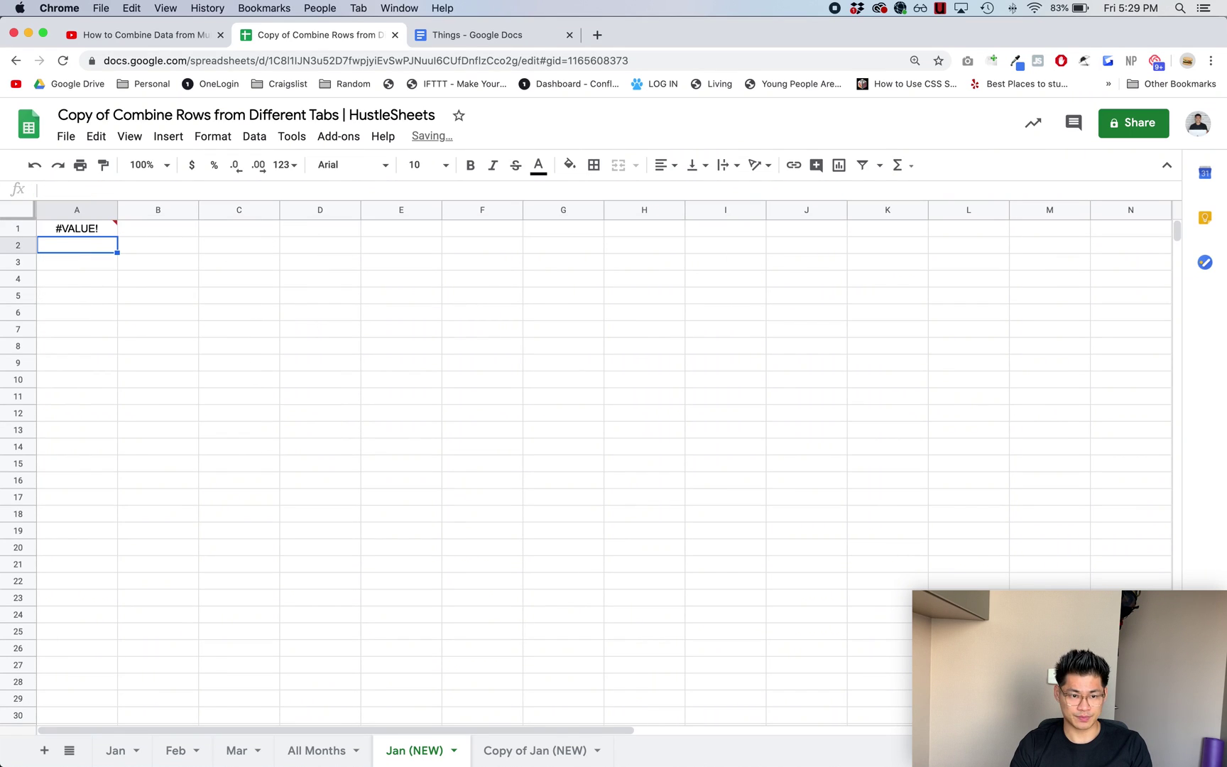
# - Fix the Jan (NEW) QUERY in A1 by joining the two date conditions with a lowercase 'and'
pyautogui.click(88, 233)
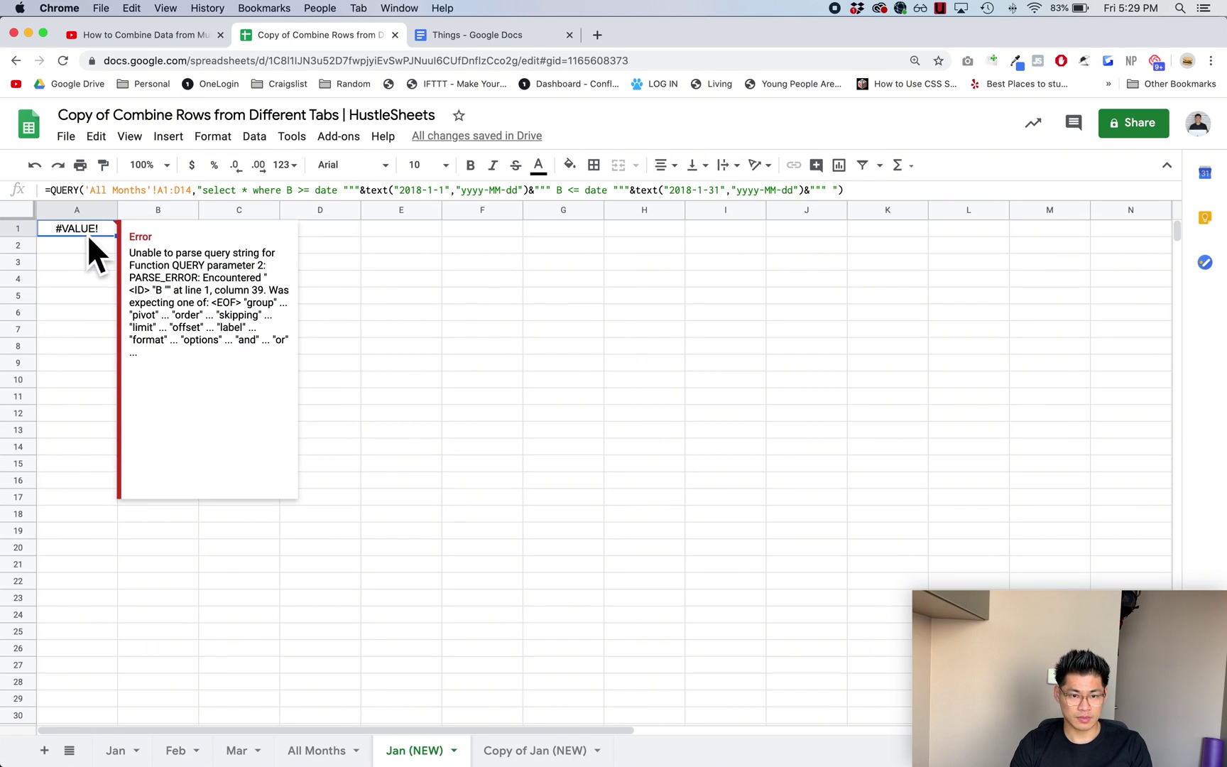
pyautogui.click(558, 189)
pyautogui.write('AND')
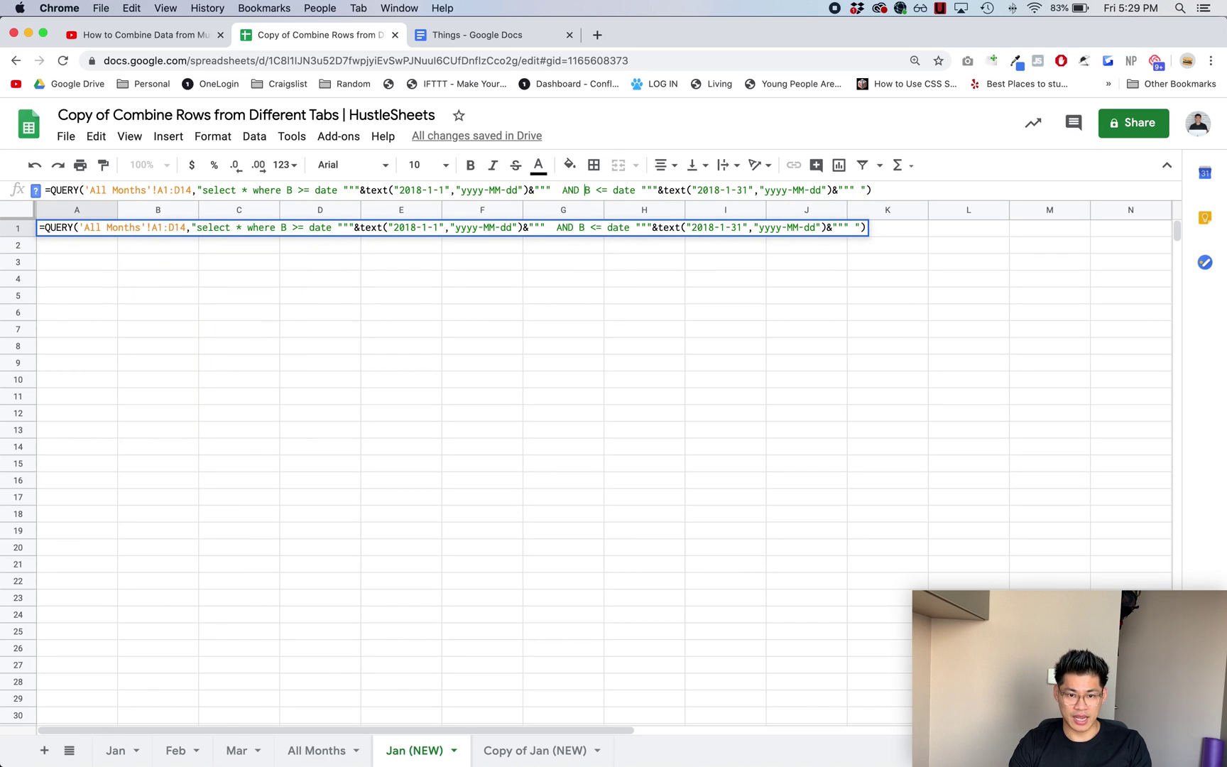
pyautogui.press('BackSpace')
pyautogui.press('BackSpace')
pyautogui.press('BackSpace')
pyautogui.press('BackSpace')
pyautogui.write('and')
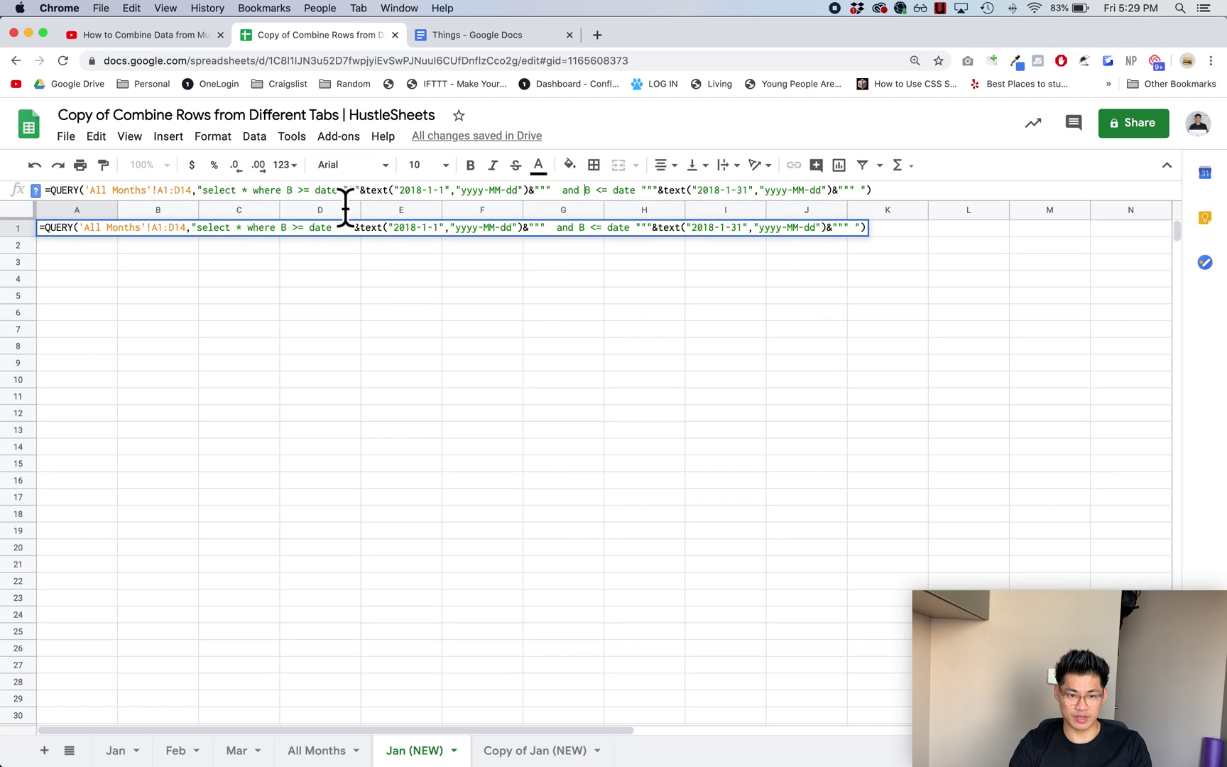
pyautogui.click(554, 191)
pyautogui.press('BackSpace')
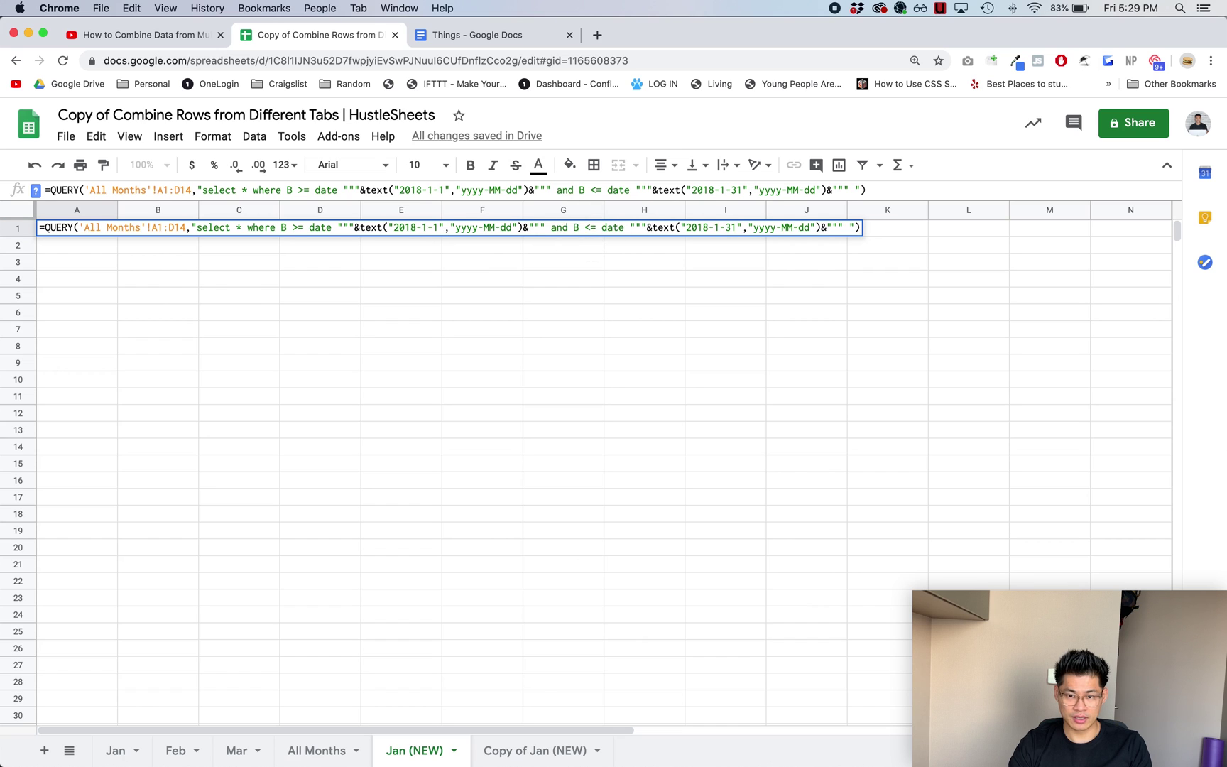
pyautogui.press('Return')
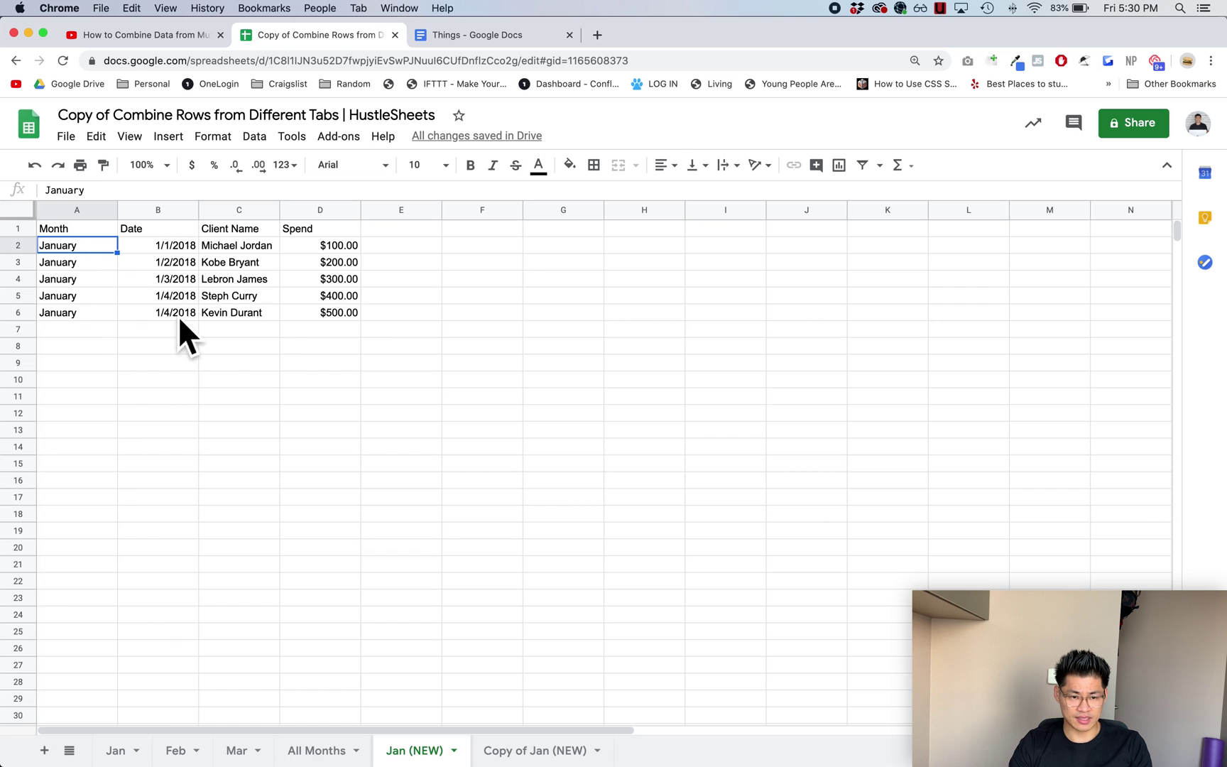
# - Check the January dates in column B of All Months, then return to Jan (NEW)
pyautogui.click(317, 751)
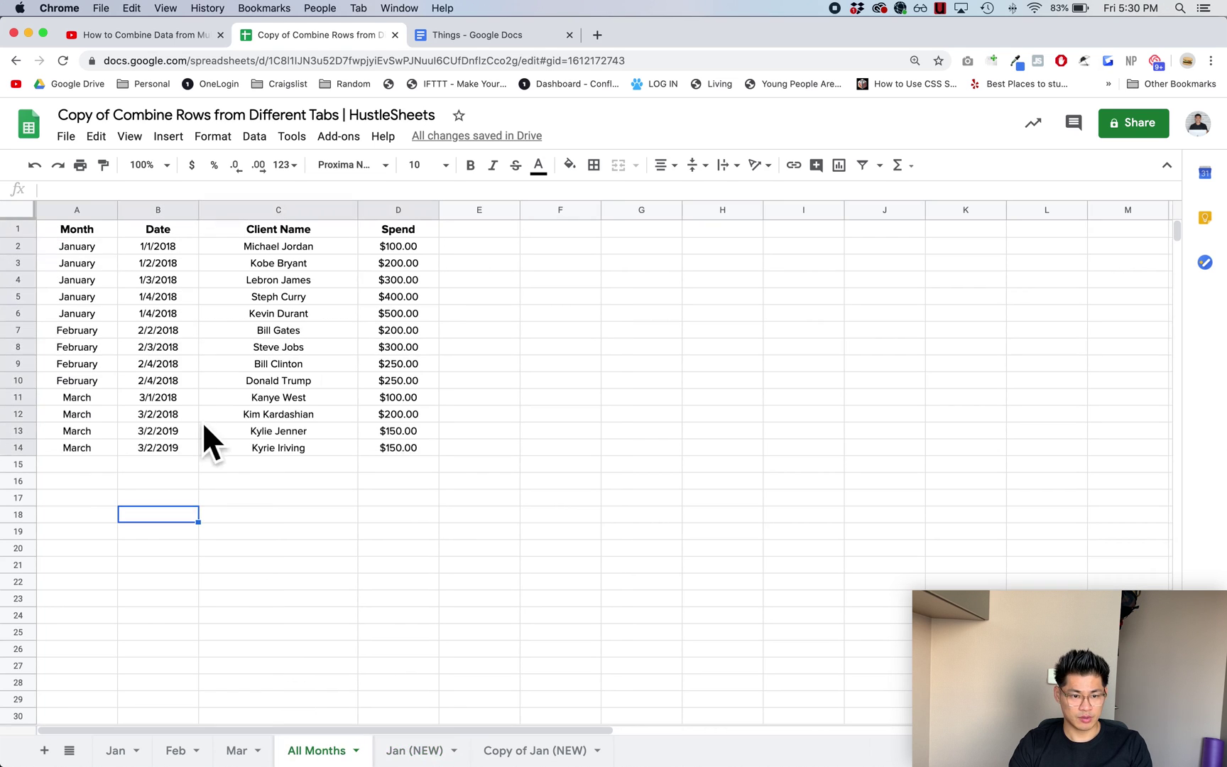
pyautogui.click(160, 315)
pyautogui.moveTo(161, 315); pyautogui.dragTo(167, 250)
pyautogui.click(406, 754)
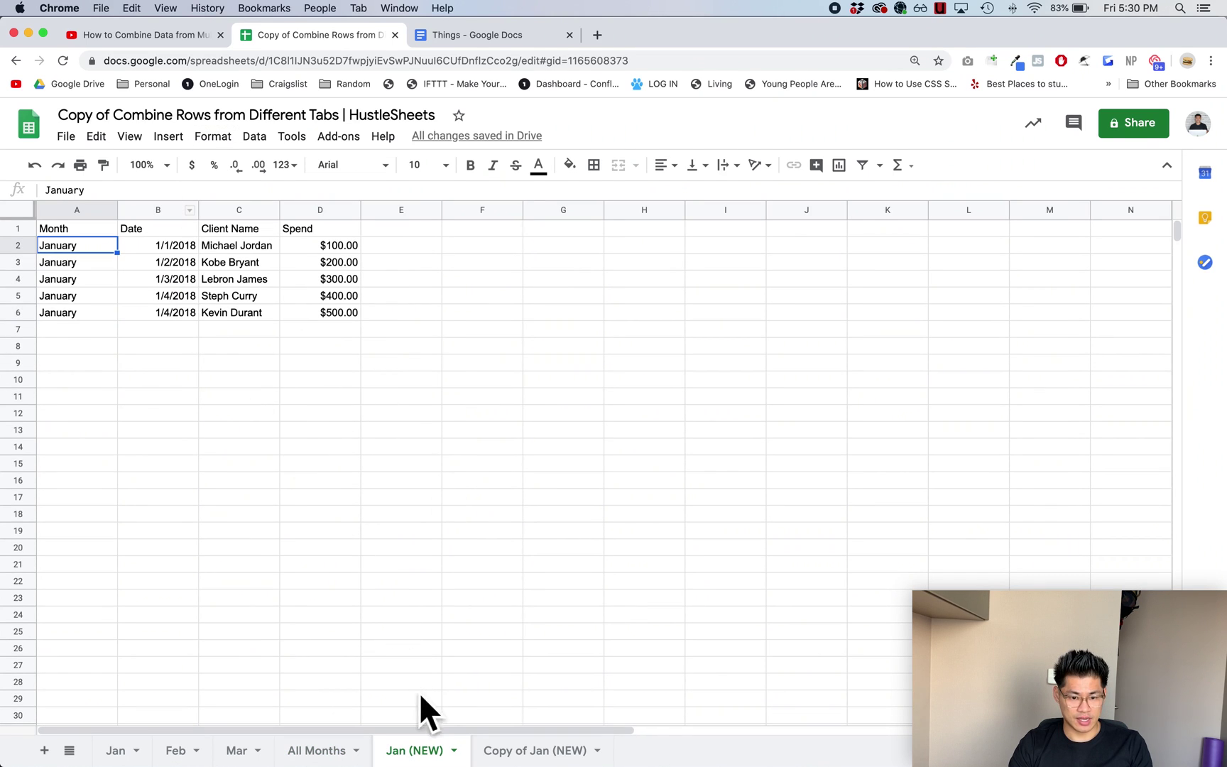
# - Duplicate the Jan (NEW) sheet and rename the copy to Feb (NEW)
pyautogui.click(453, 751)
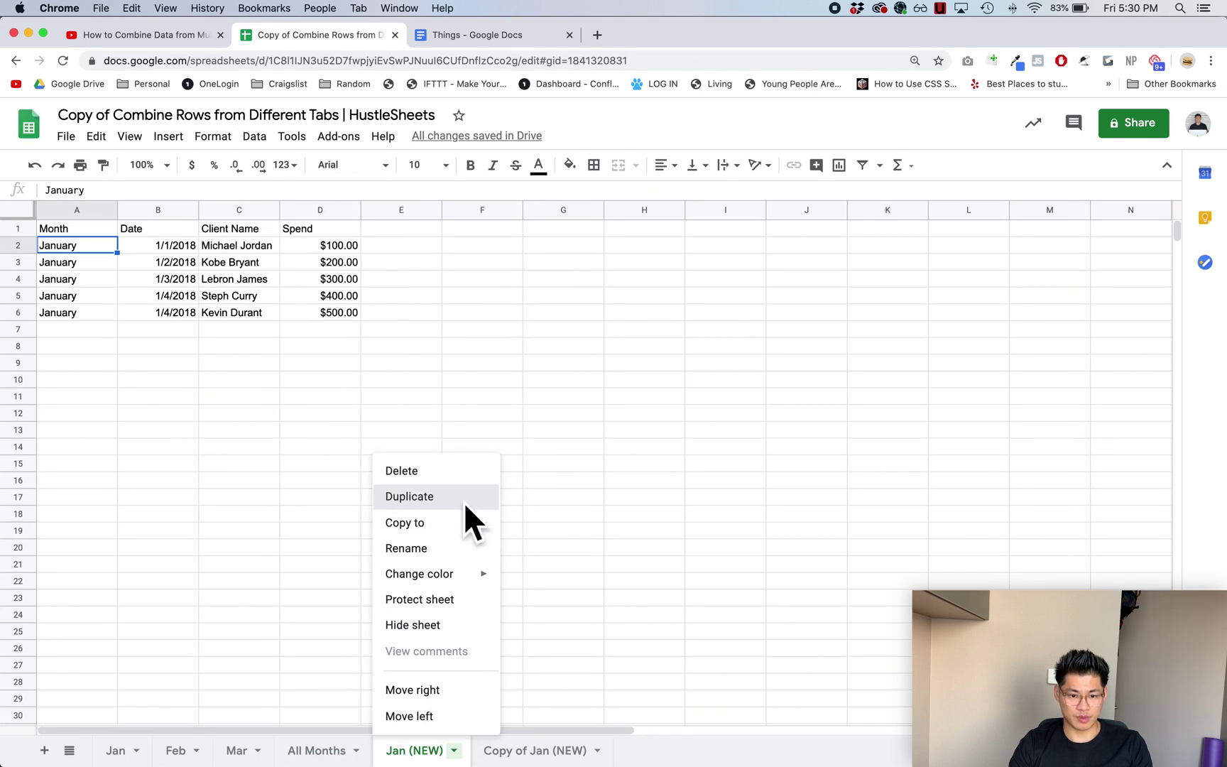
pyautogui.click(464, 497)
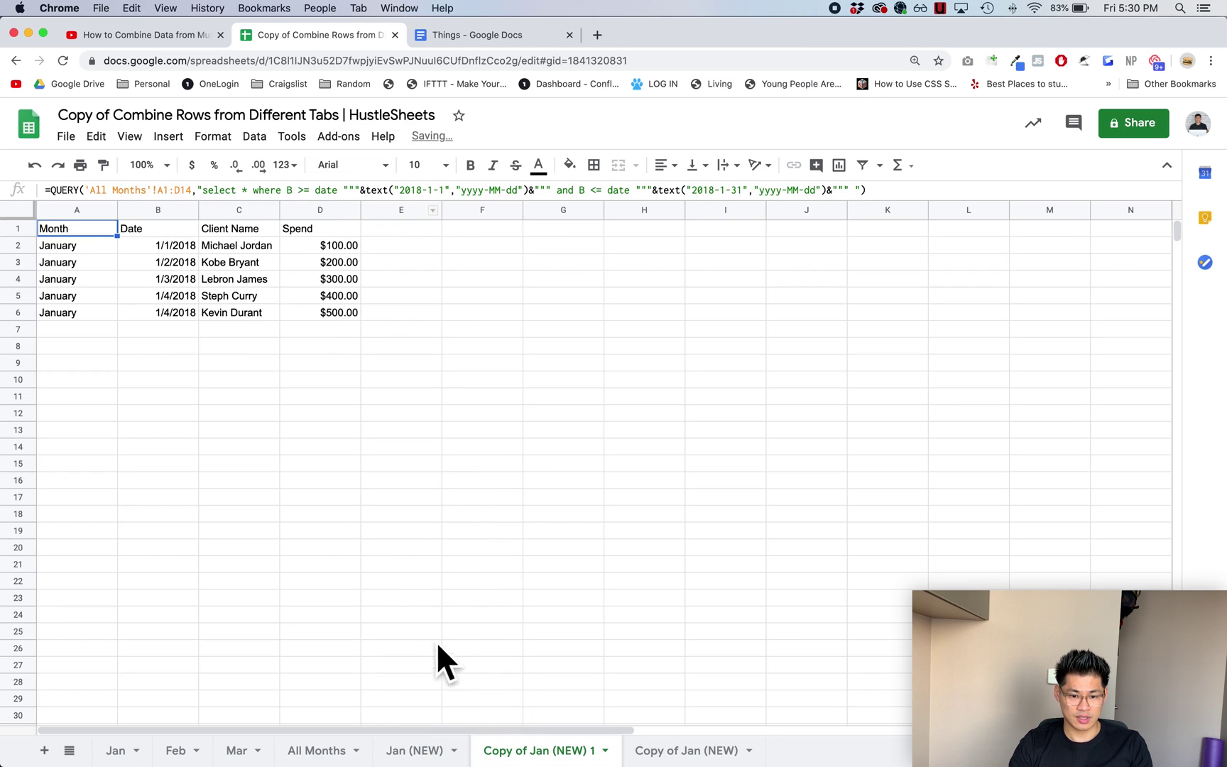
pyautogui.doubleClick(509, 755)
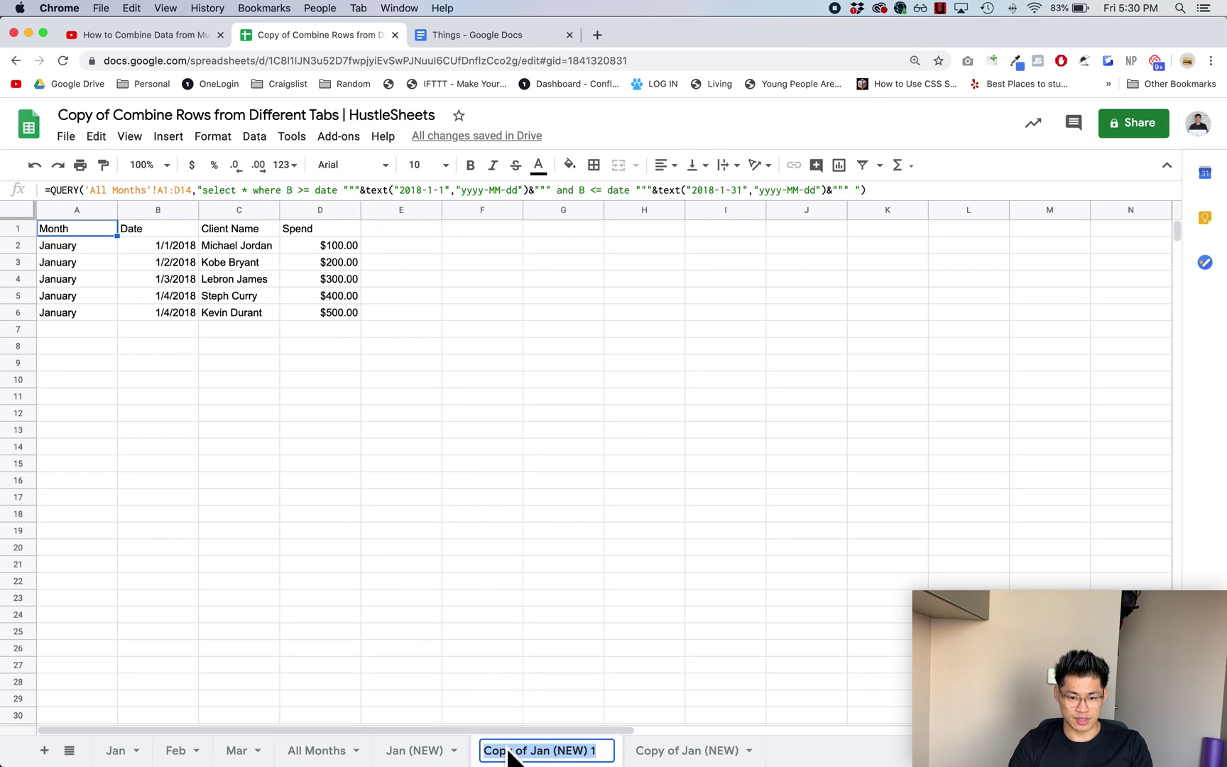
pyautogui.click(554, 751)
pyautogui.press('super+BackSpace')
pyautogui.write('Feb')
pyautogui.press('BackSpace')
pyautogui.press('BackSpace')
pyautogui.press('Return')
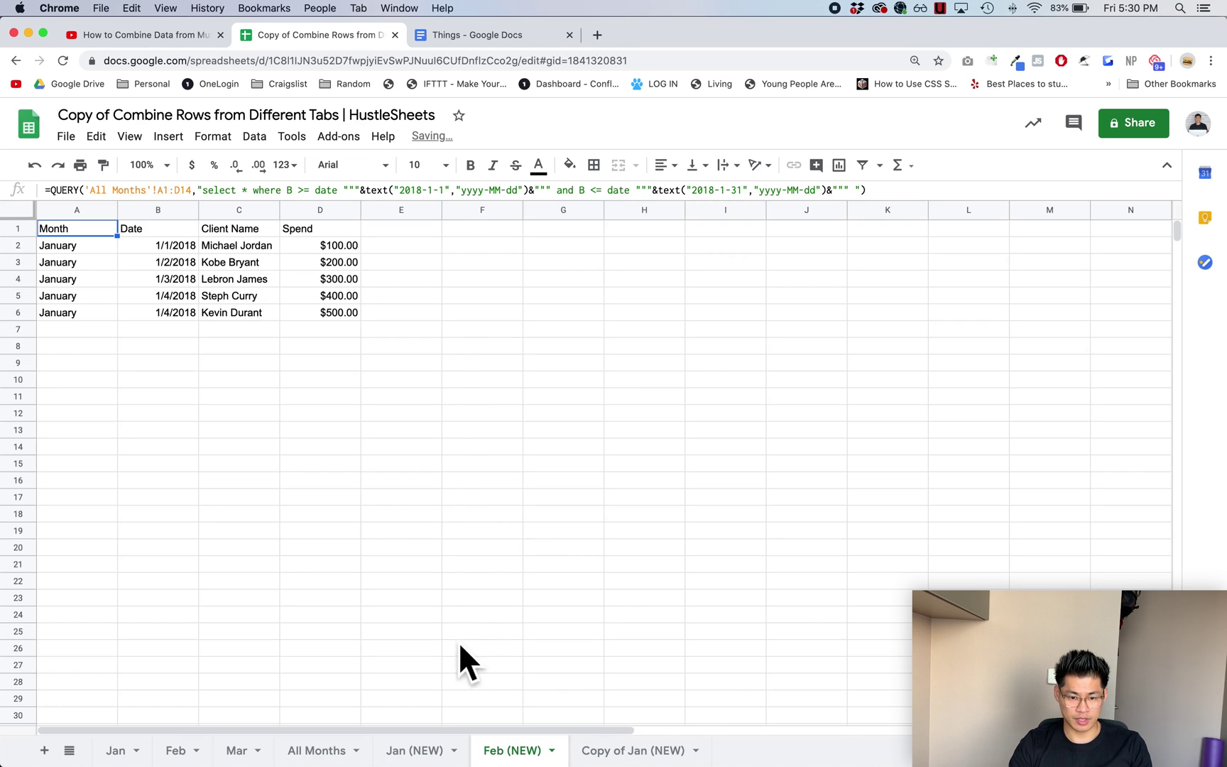
# - Change the Feb (NEW) QUERY's start and end dates from January to February 2018
pyautogui.click(433, 190)
pyautogui.press('BackSpace')
pyautogui.write('2')
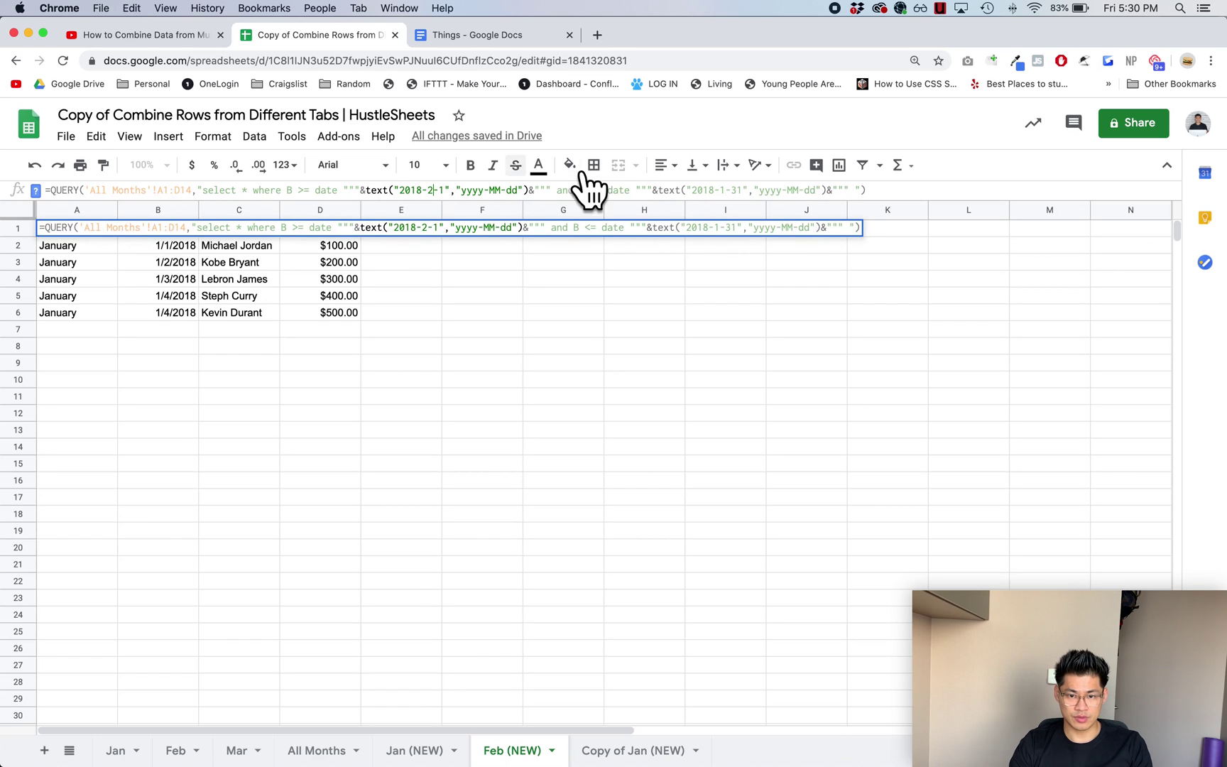
pyautogui.click(731, 190)
pyautogui.press('BackSpace')
pyautogui.write('2')
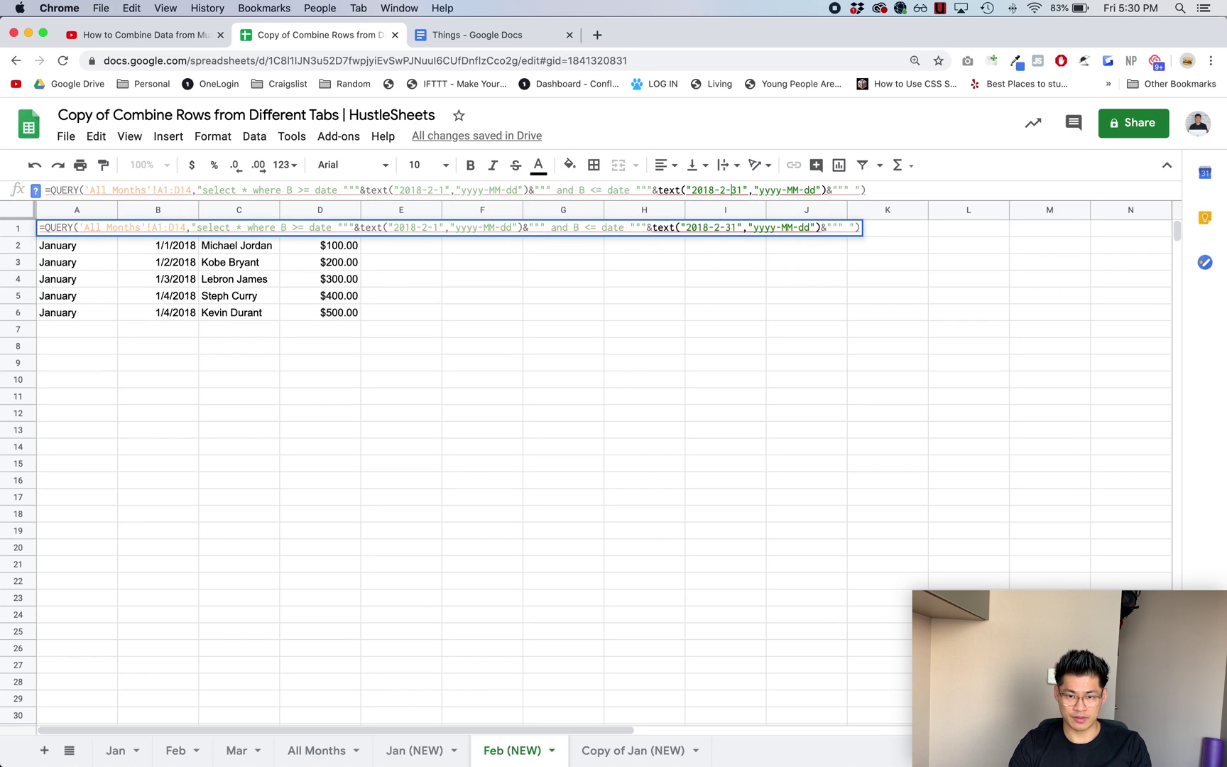
pyautogui.press('BackSpace')
pyautogui.press('BackSpace')
pyautogui.write('2018')
pyautogui.press('Return')
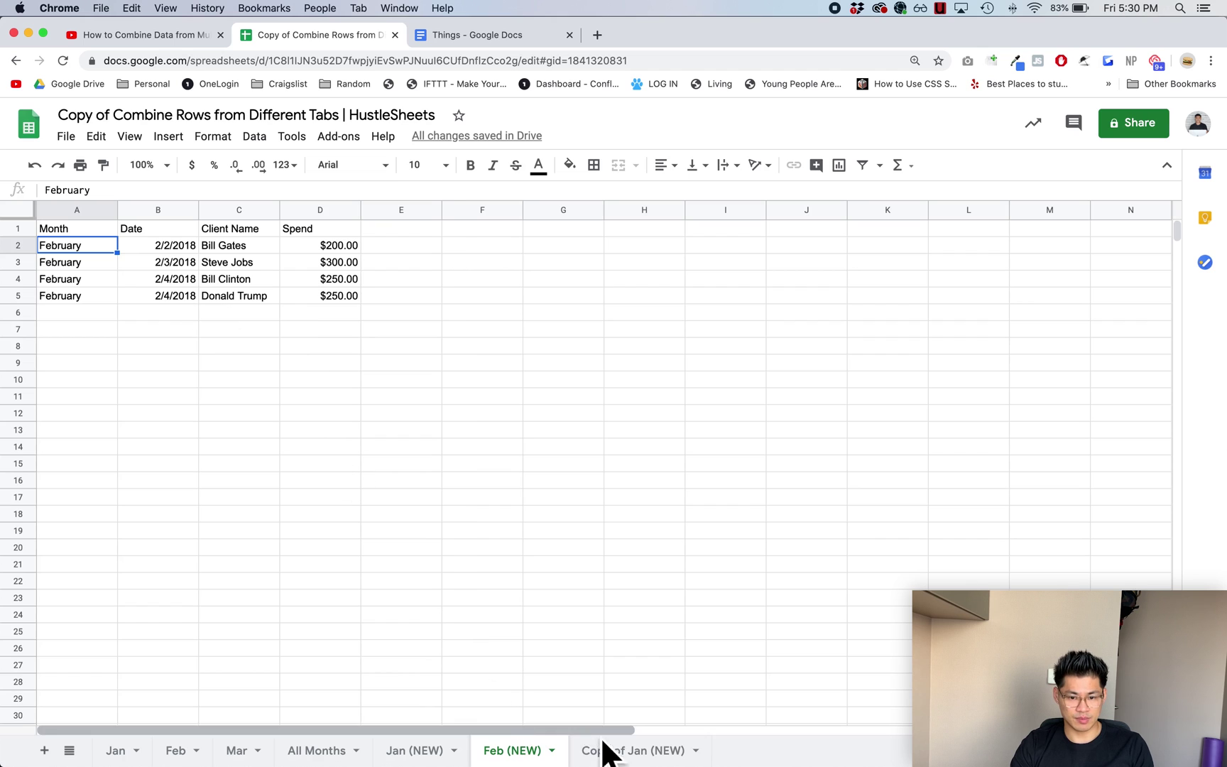
# - Delete the leftover Copy of Jan (NEW) sheet
pyautogui.click(624, 751)
pyautogui.rightClick(628, 753)
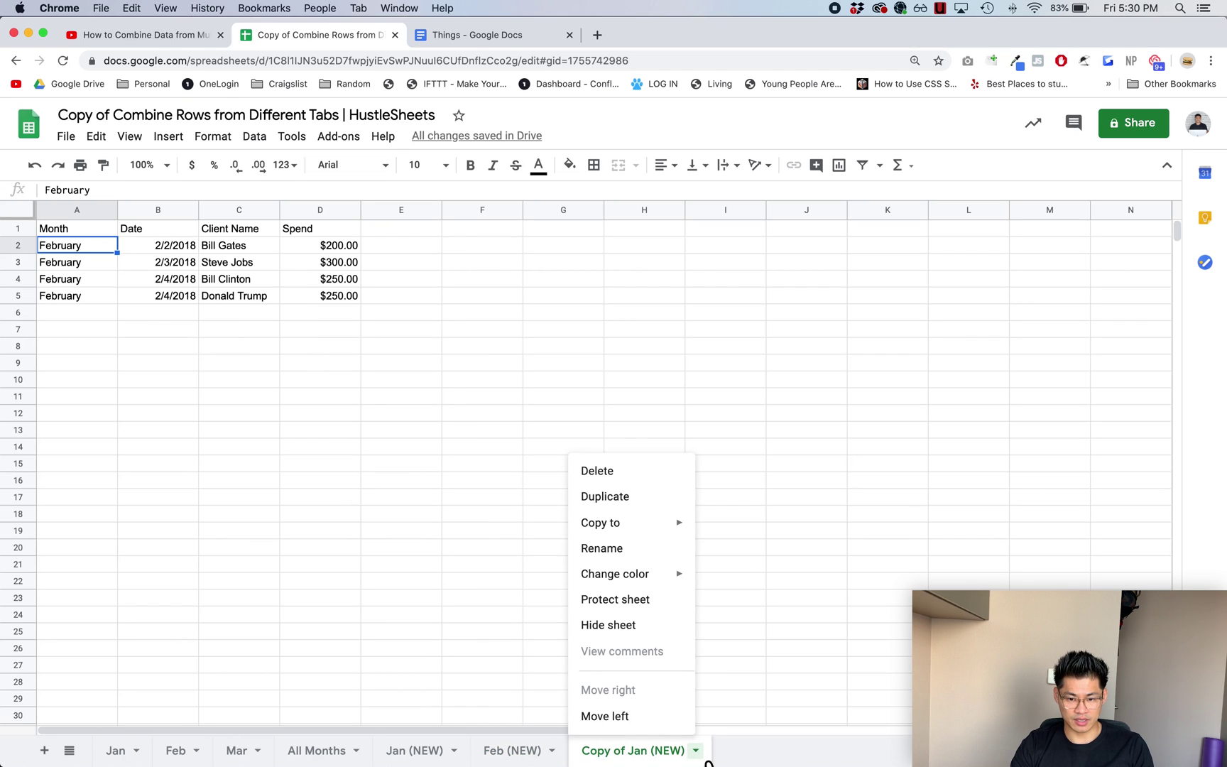
pyautogui.click(610, 473)
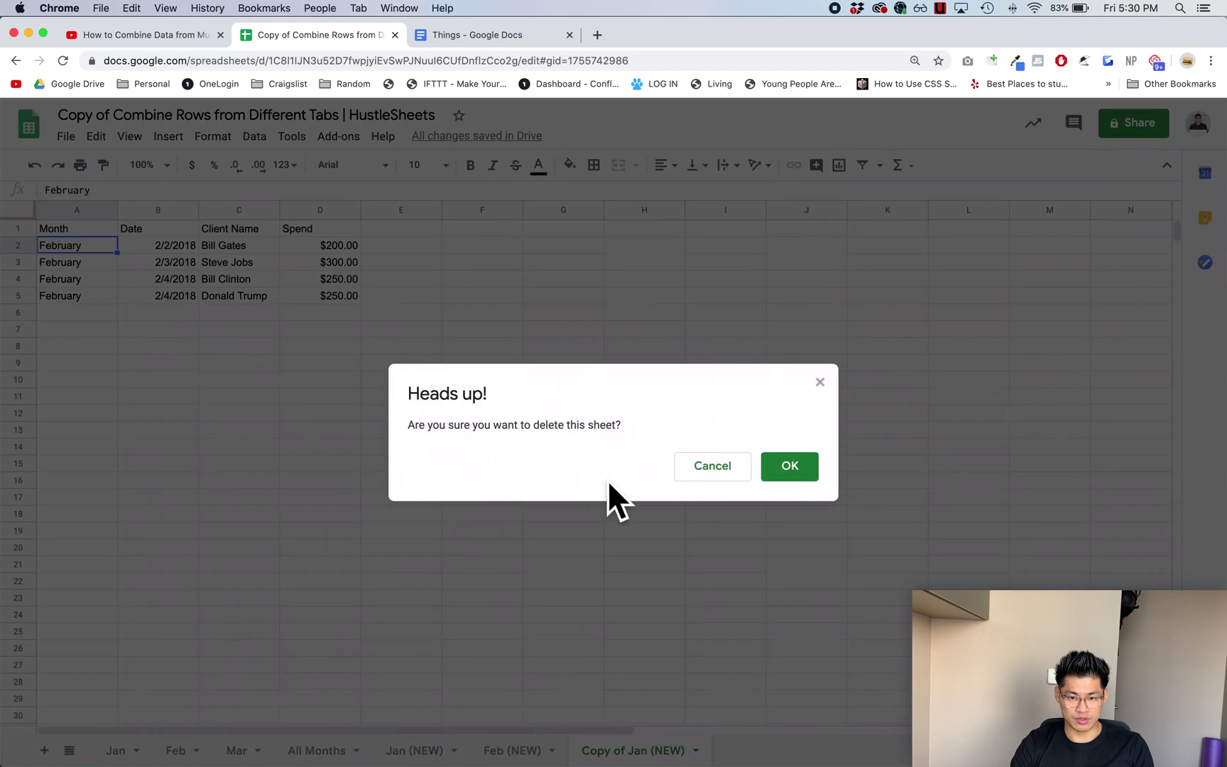
pyautogui.press('Return')
# - Copy the date snippet line from the Things notes document back to the spreadsheet
pyautogui.click(500, 35)
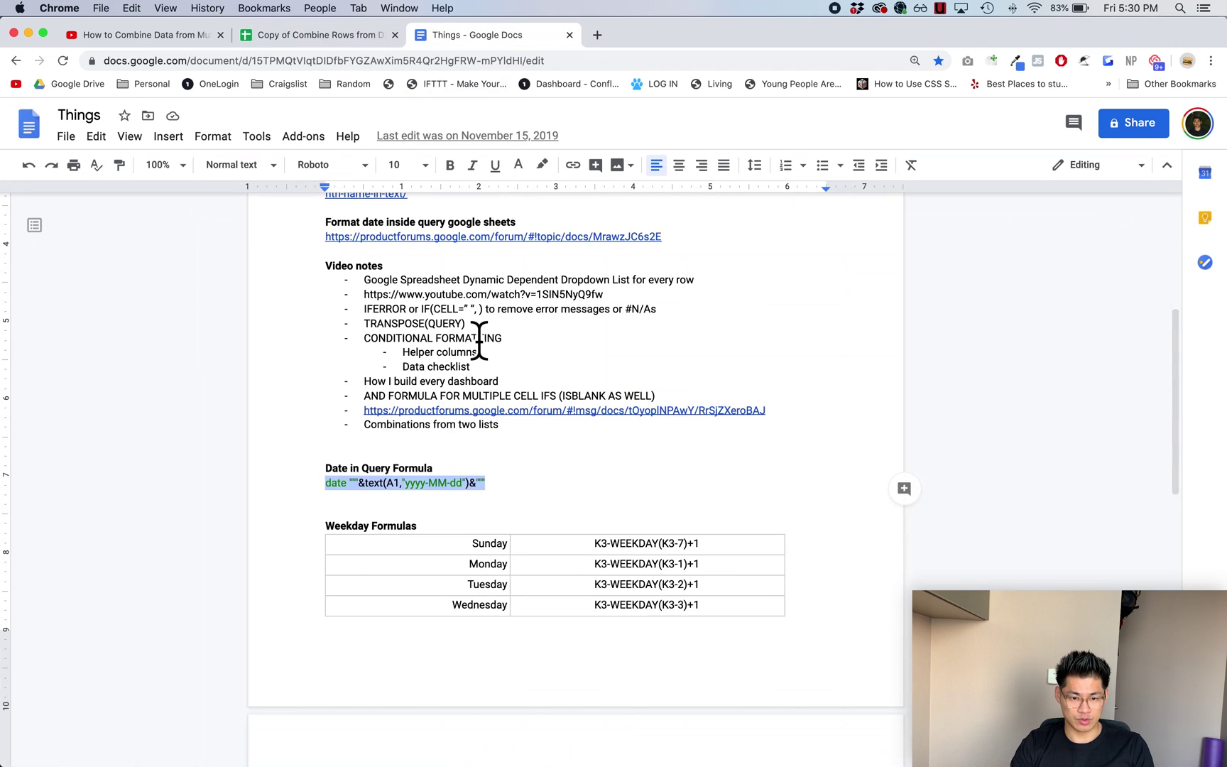
pyautogui.tripleClick(434, 494)
pyautogui.press('super+c')
pyautogui.hotkey('ctrl', 'shift', 'Tab')
pyautogui.click(321, 432)
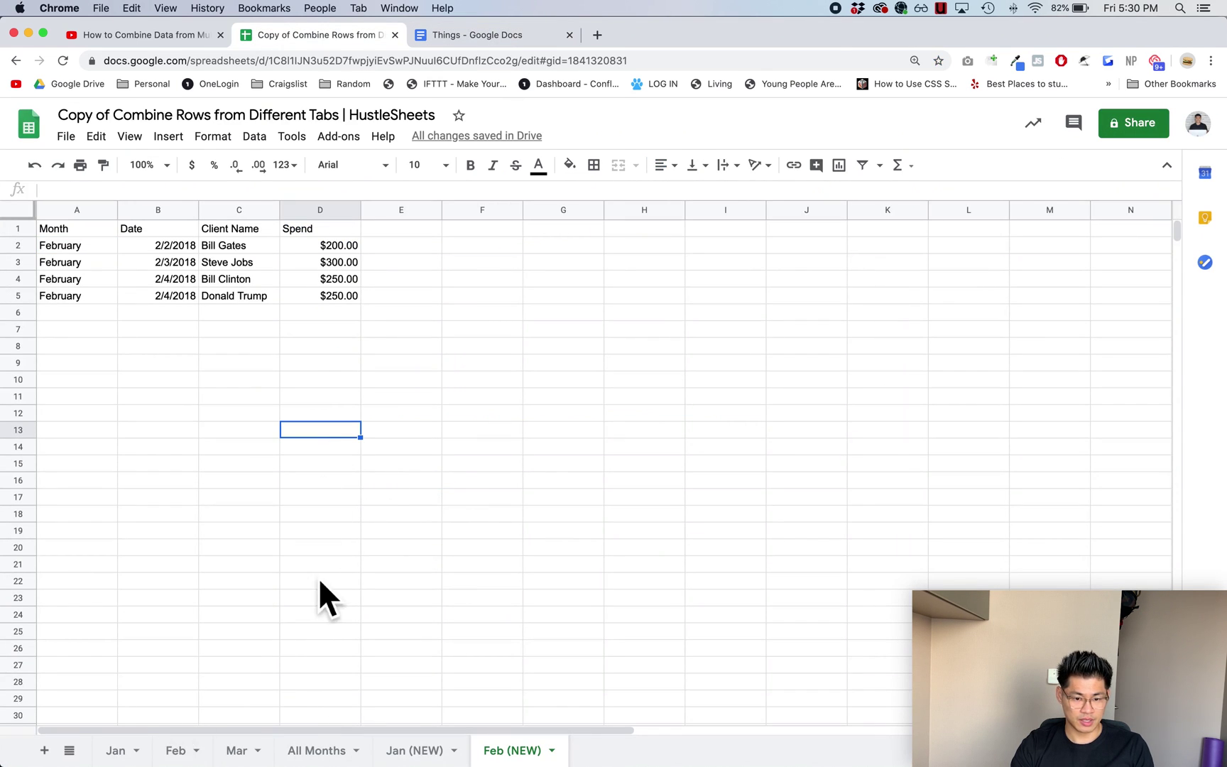
# - Add a new sheet named Date TEXT with the date snippet pasted into A2
pyautogui.click(44, 750)
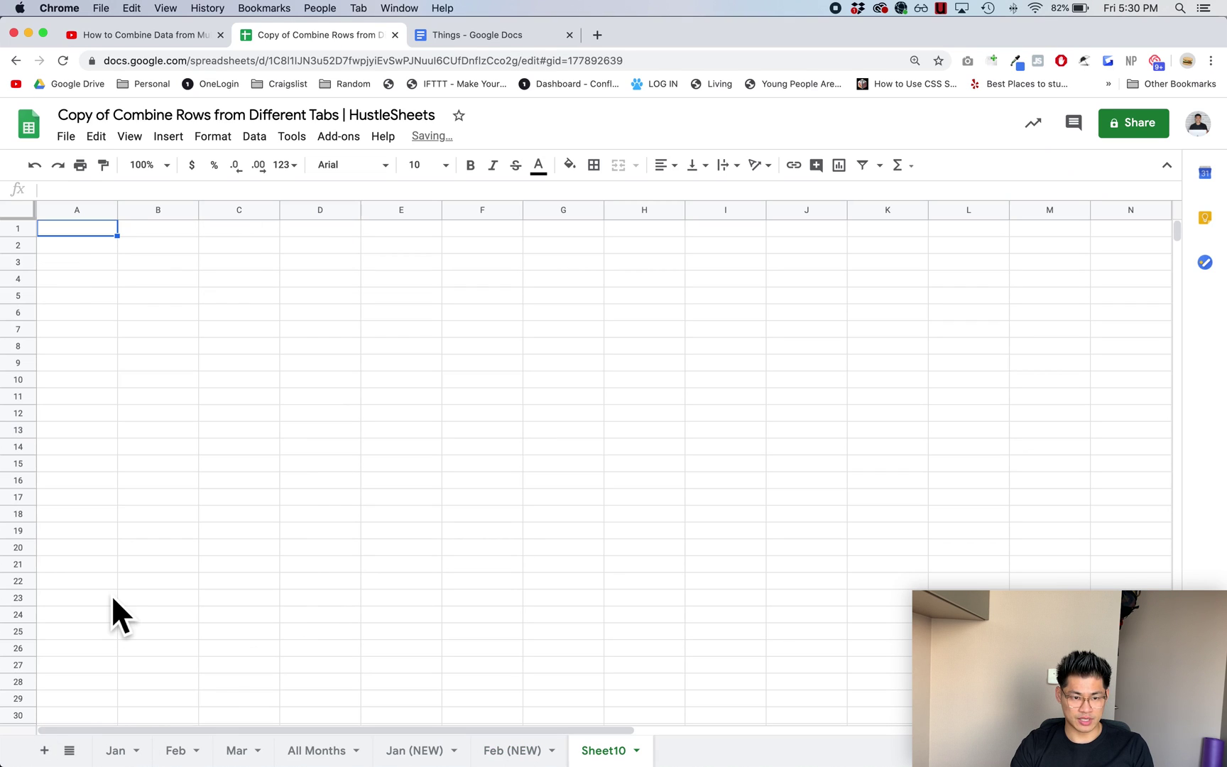
pyautogui.press('Down')
pyautogui.press('super+v')
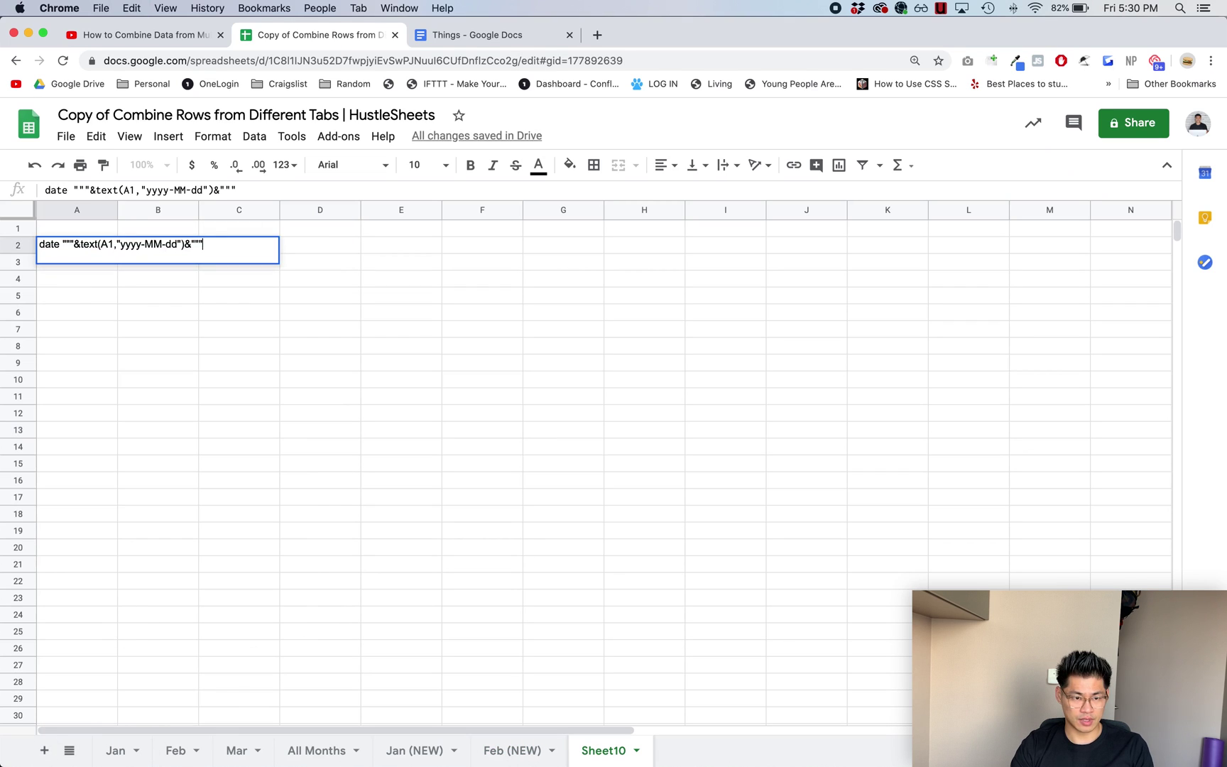
pyautogui.press('Return')
pyautogui.press('Up')
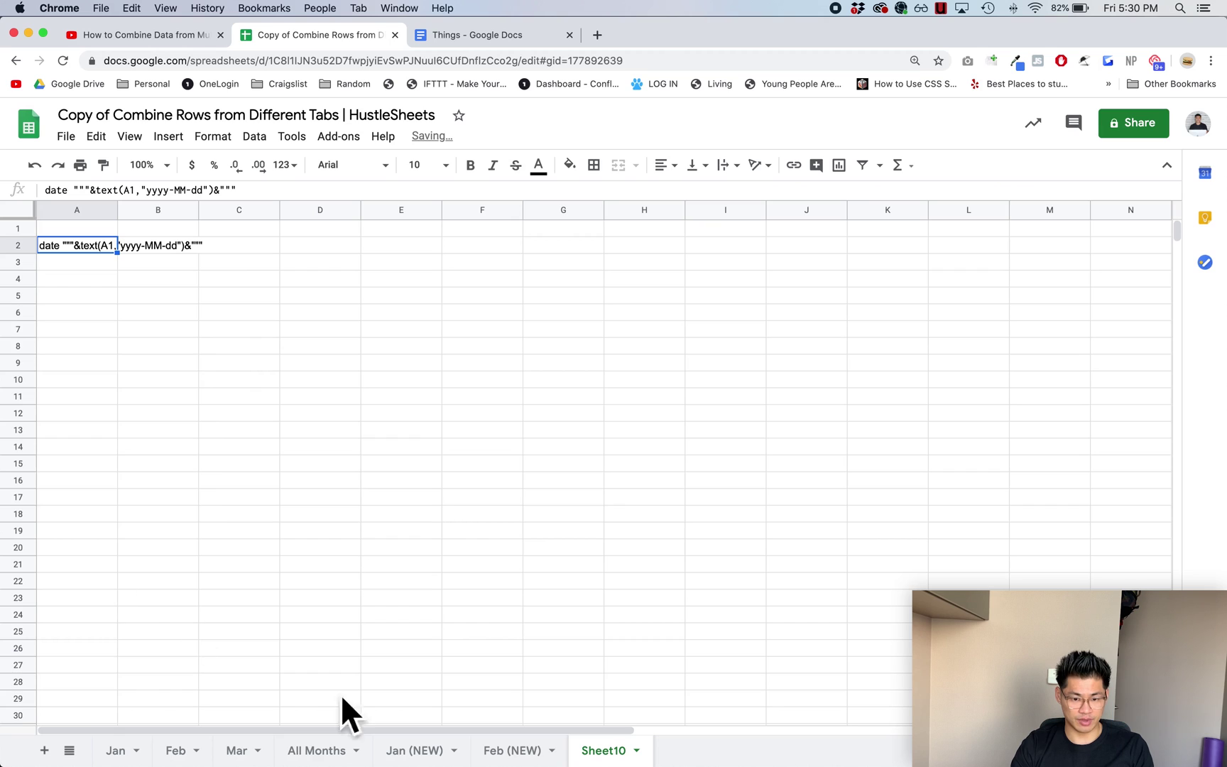
pyautogui.doubleClick(603, 751)
pyautogui.write('Date TEXT')
pyautogui.press('Return')
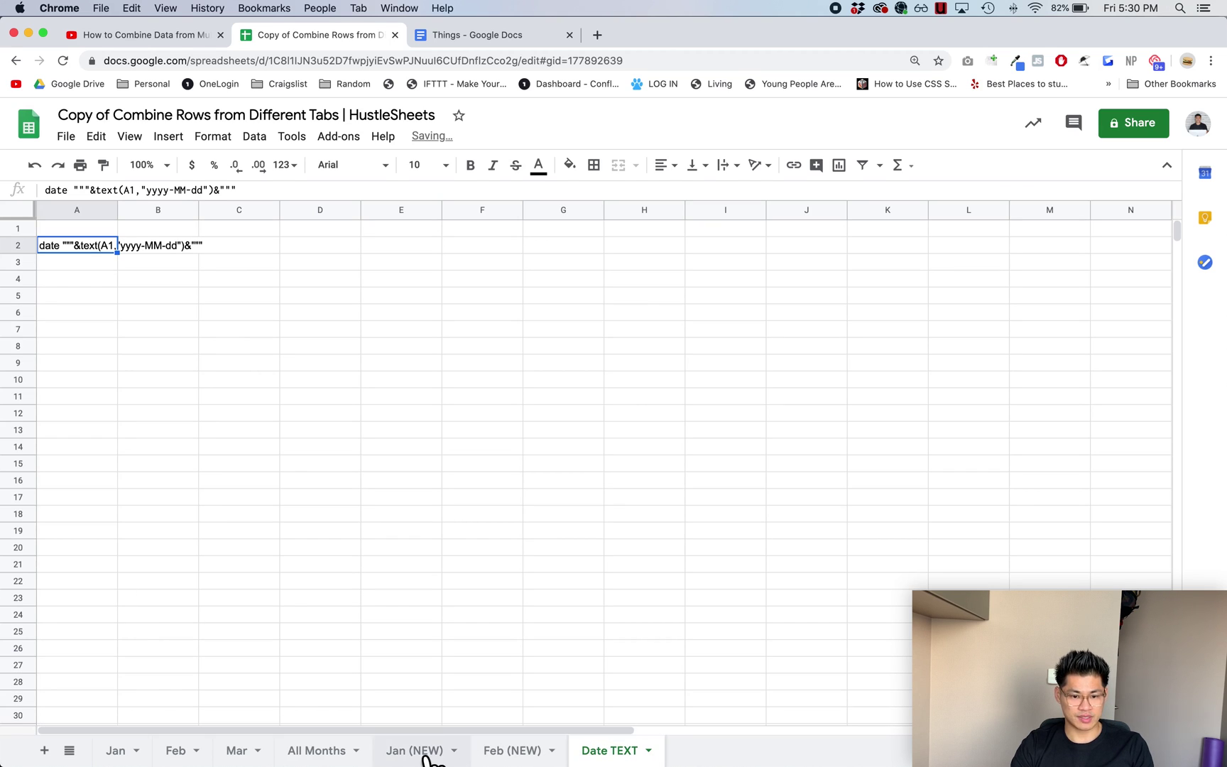
# - Glance at the All Months data, then return to the Jan (NEW) sheet
pyautogui.click(328, 753)
pyautogui.click(330, 483)
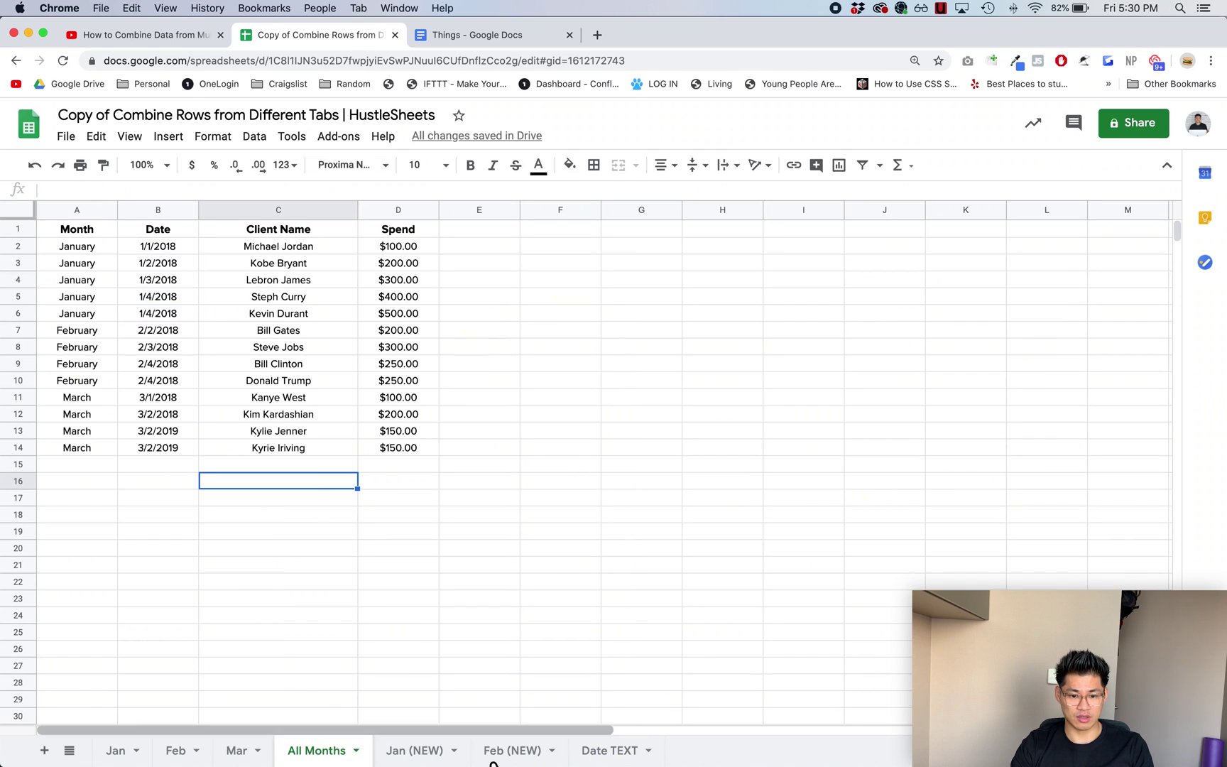
pyautogui.click(414, 751)
pyautogui.click(82, 230)
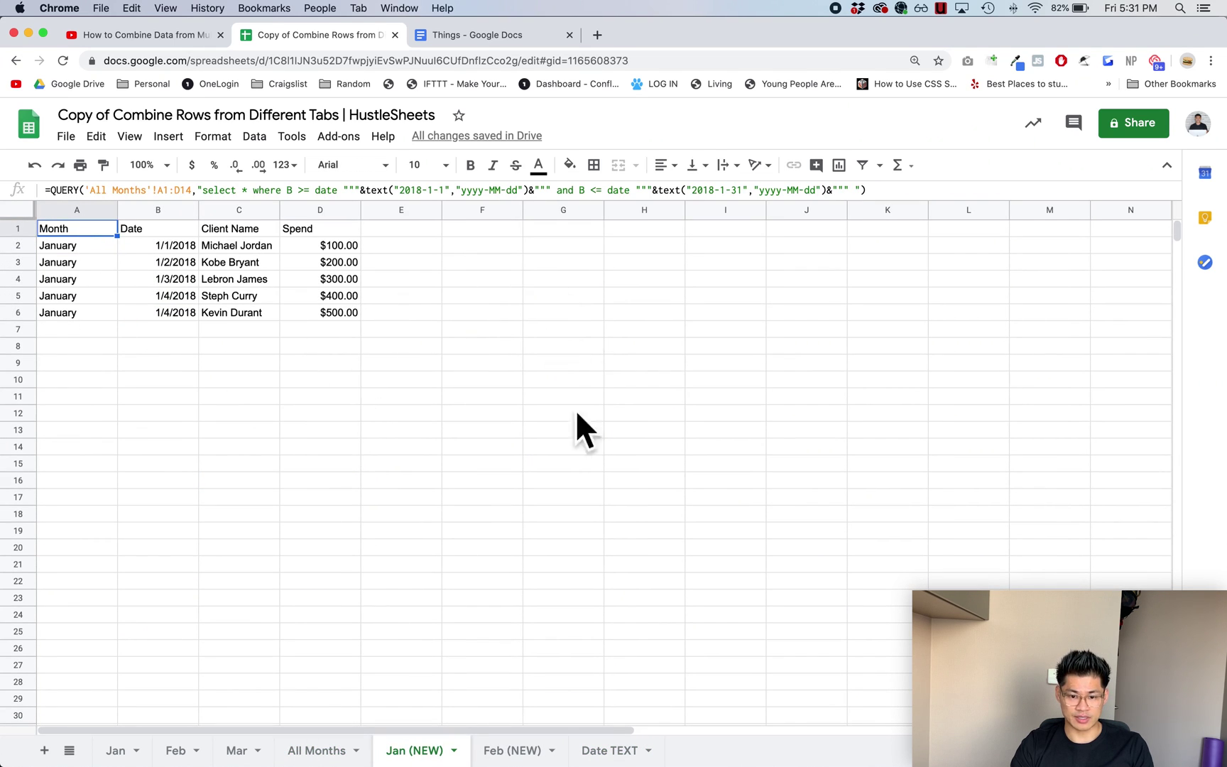
pyautogui.click(245, 497)
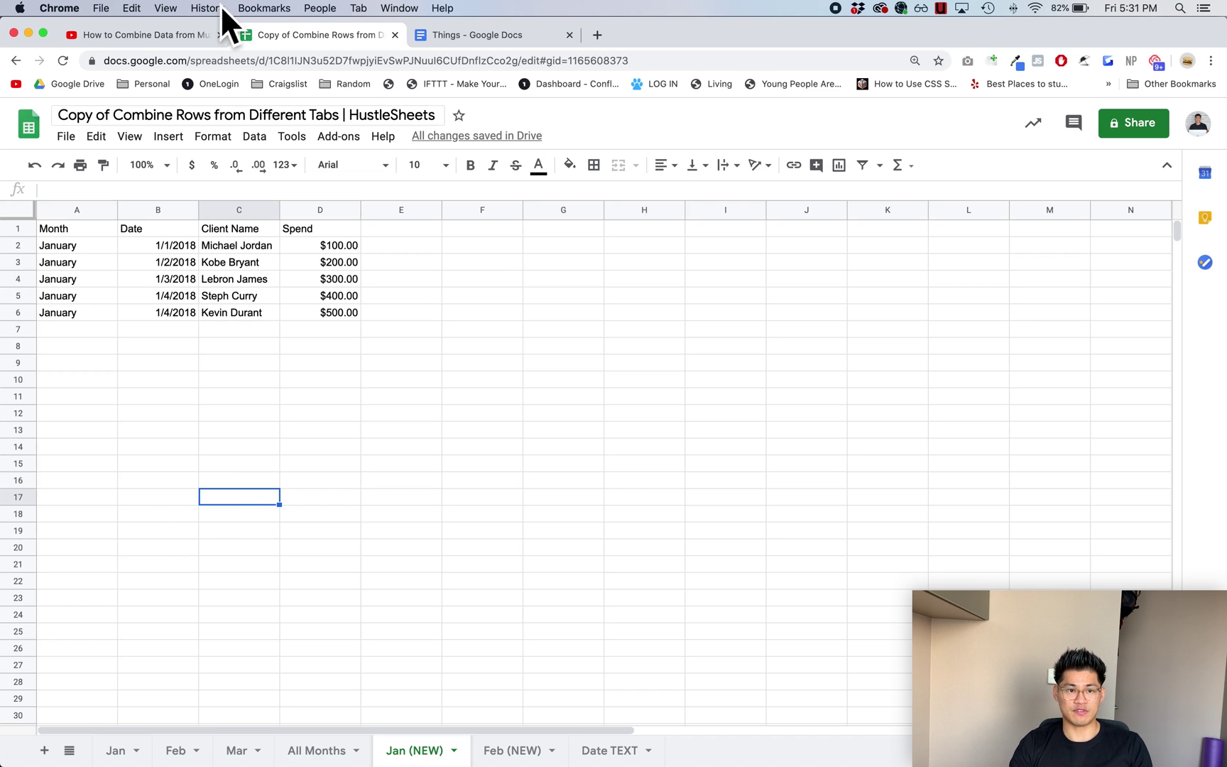
pyautogui.click(189, 42)
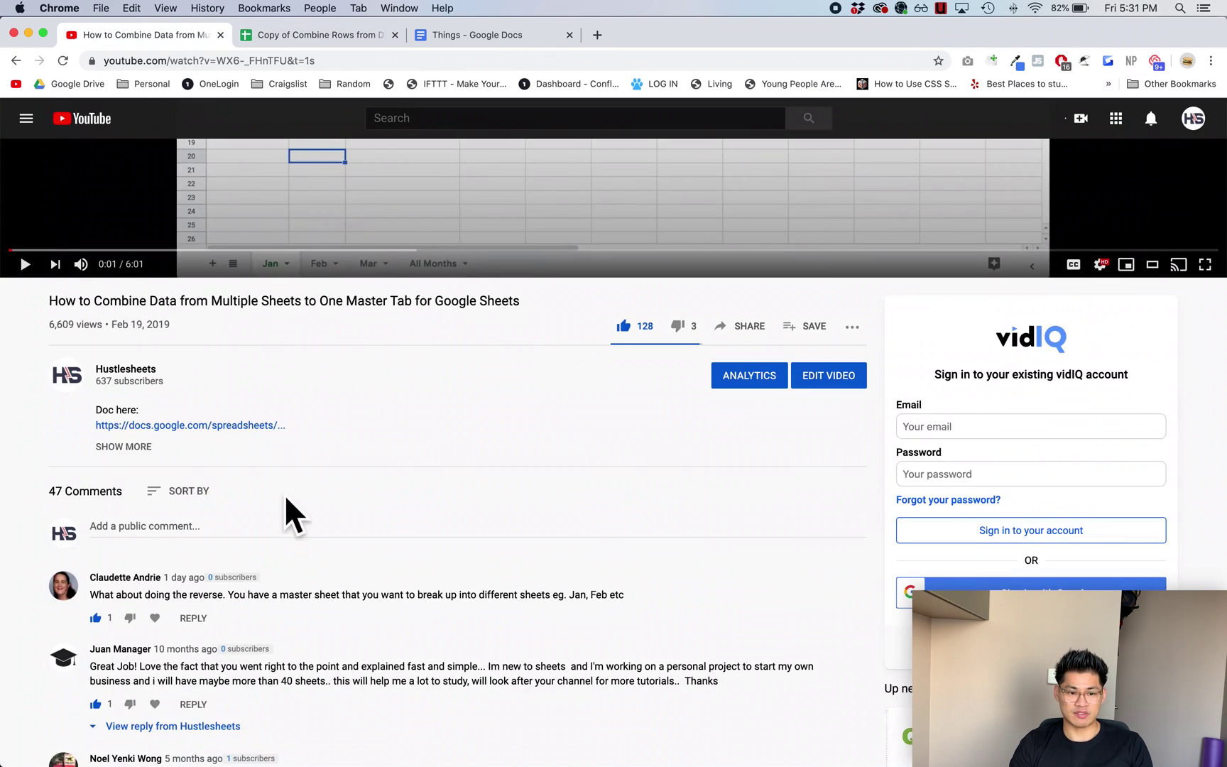
pyautogui.click(277, 44)
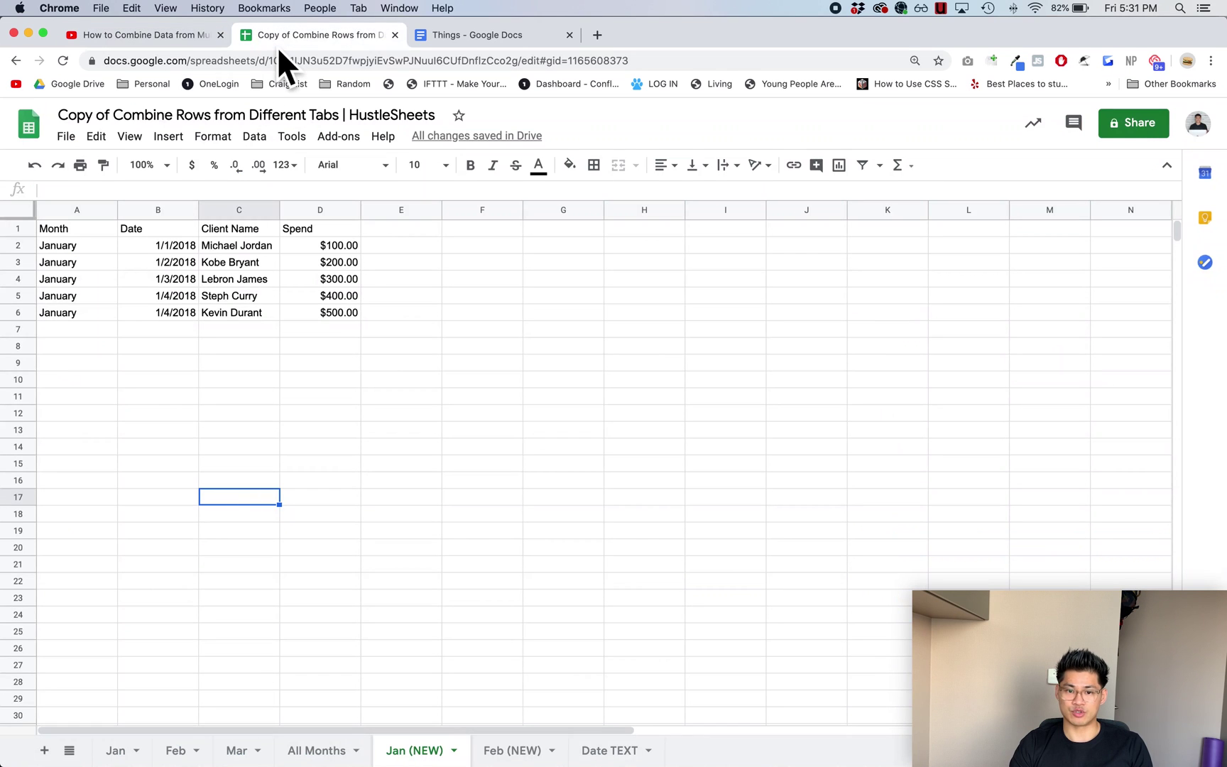